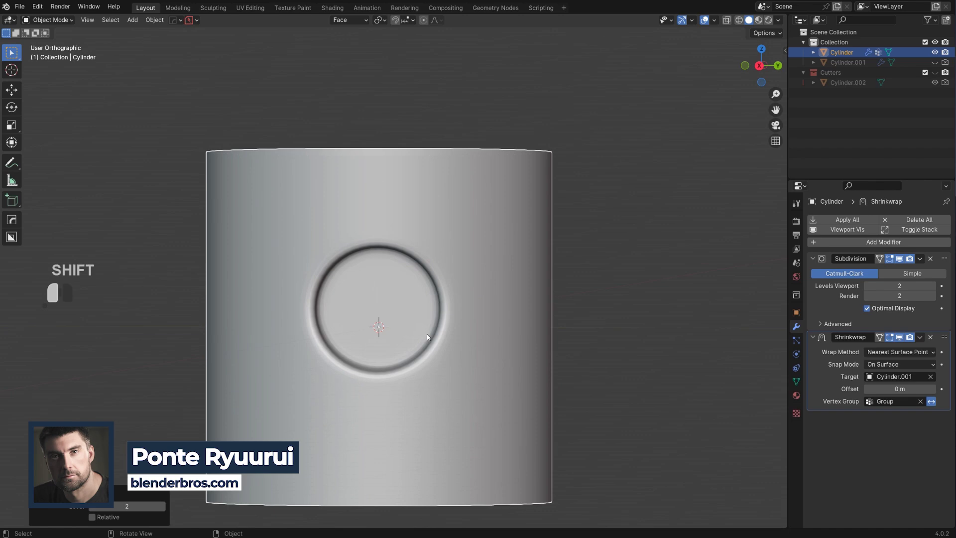
middle_drag(288, 377, 419, 275)
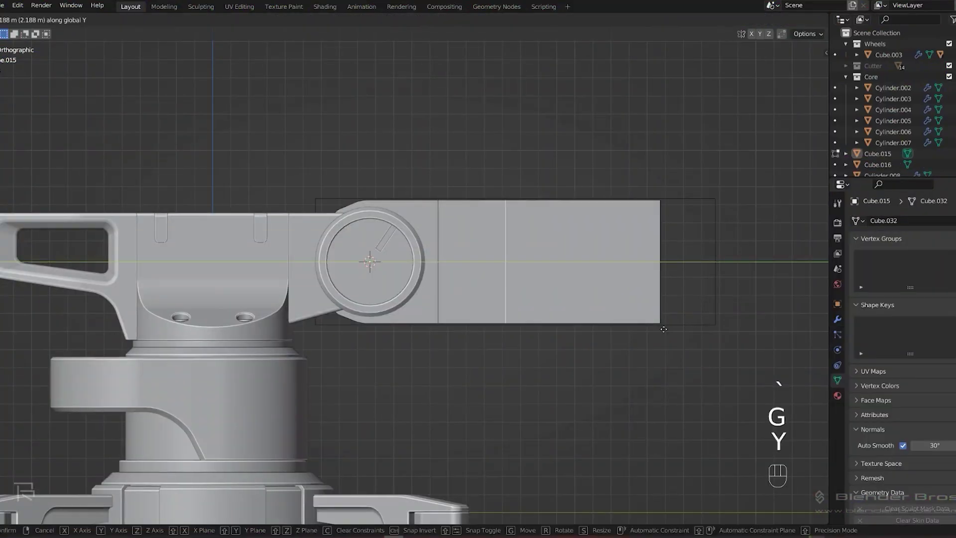
key(z)
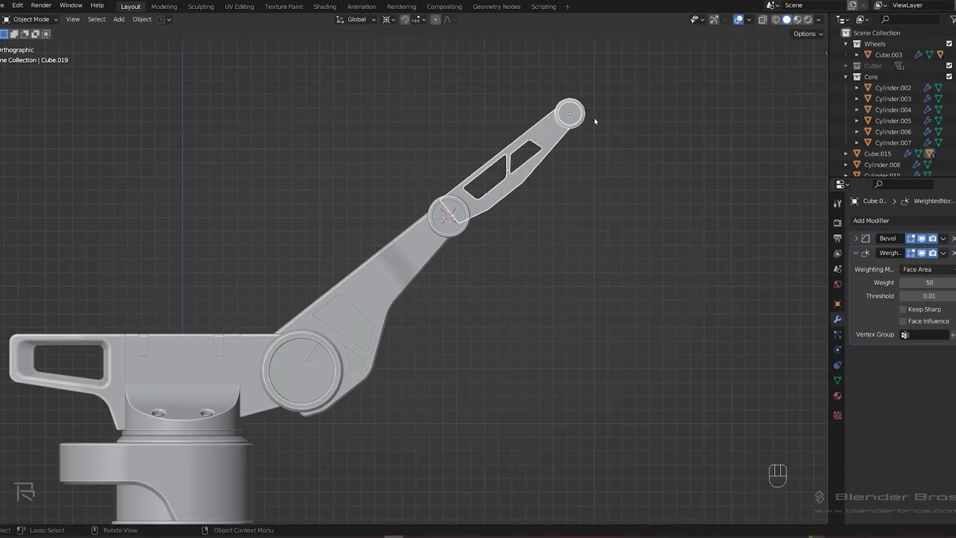
key(r)
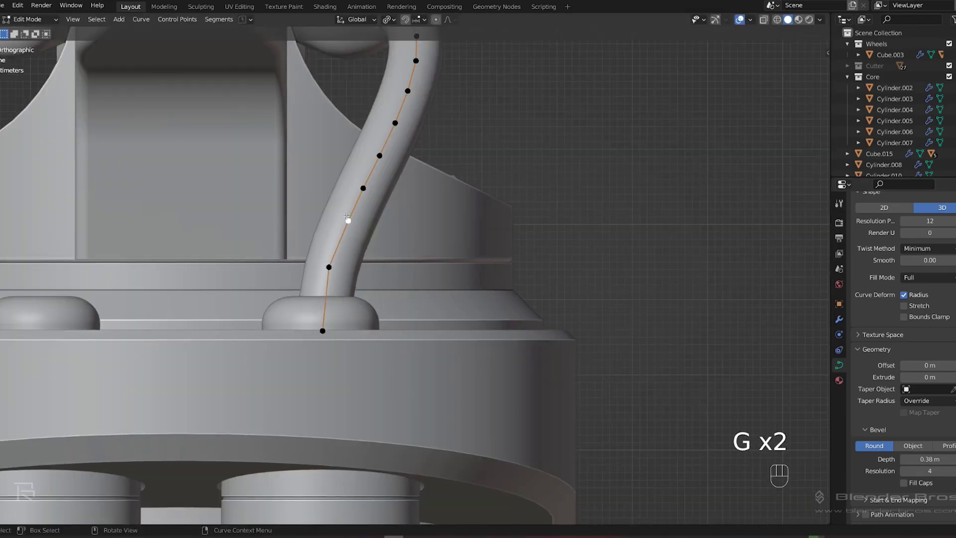
key(g)
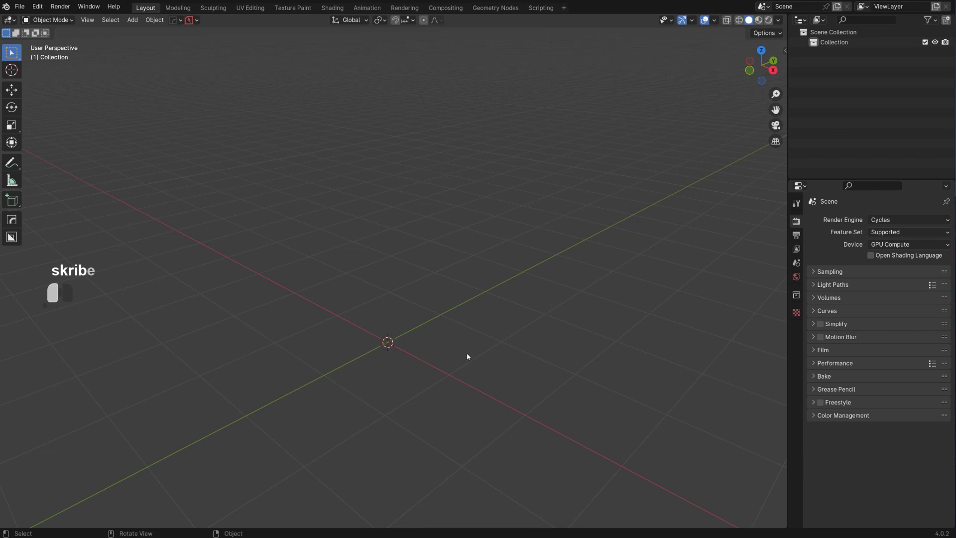
Step: Add a 24-vertex mesh cylinder with a 1 m radius and 2 m depth at the world origin
shift+middle_drag(467, 354, 460, 303)
key(shift+a)
mouse_move(472, 301)
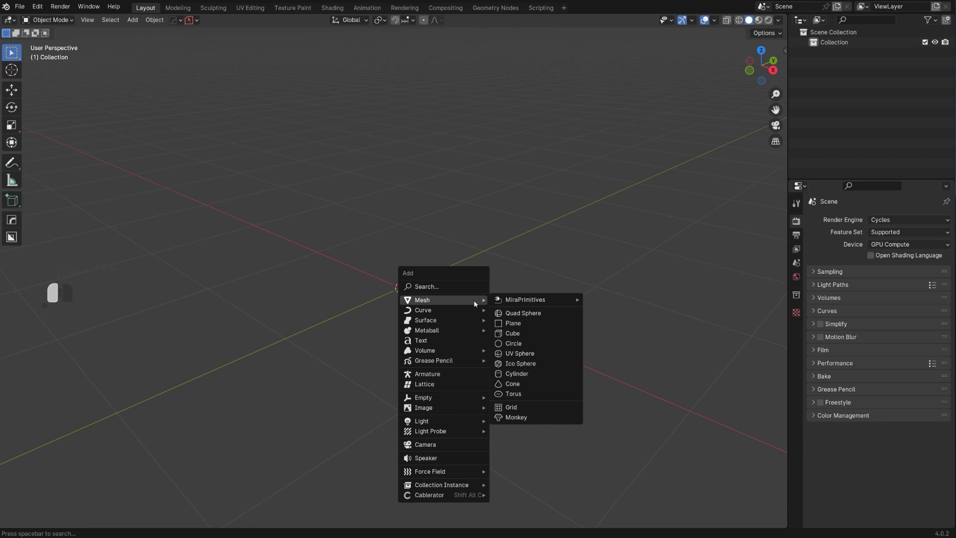
click(525, 376)
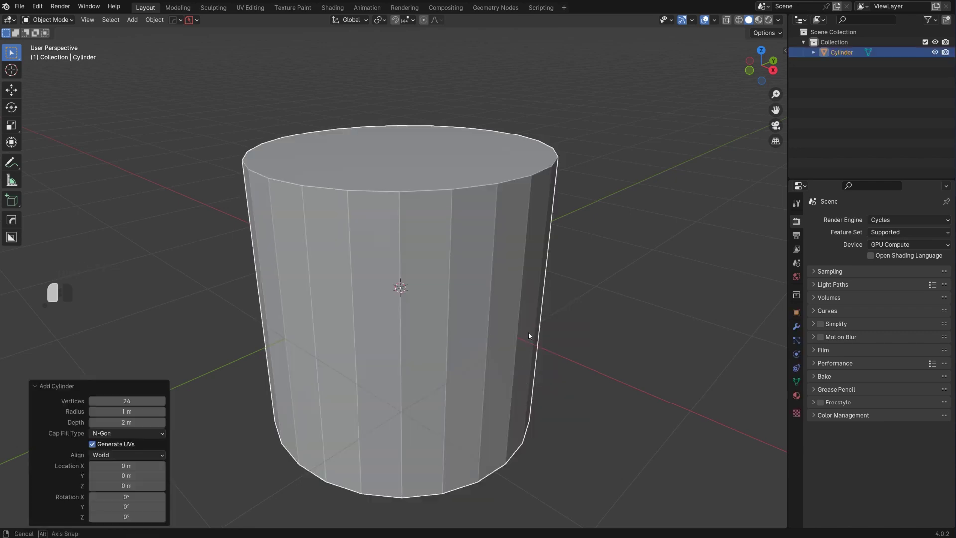
Step: Duplicate the cylinder in place and stretch the copy along Z so it extends beyond both ends of the original
scroll(514, 323, down, 2)
middle_drag(528, 331, 491, 352)
scroll(491, 351, down, 2)
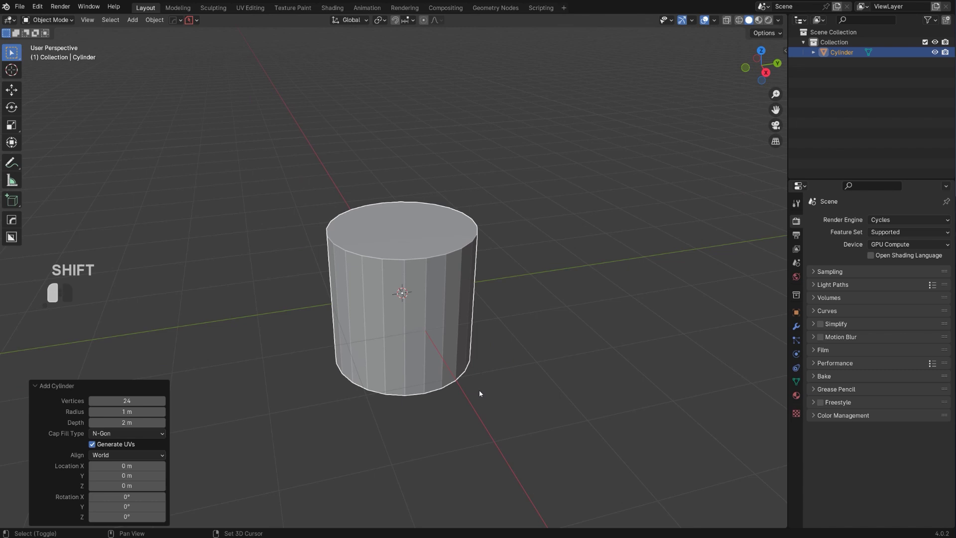
key(shift+d)
right_click(599, 307)
key(s)
key(z)
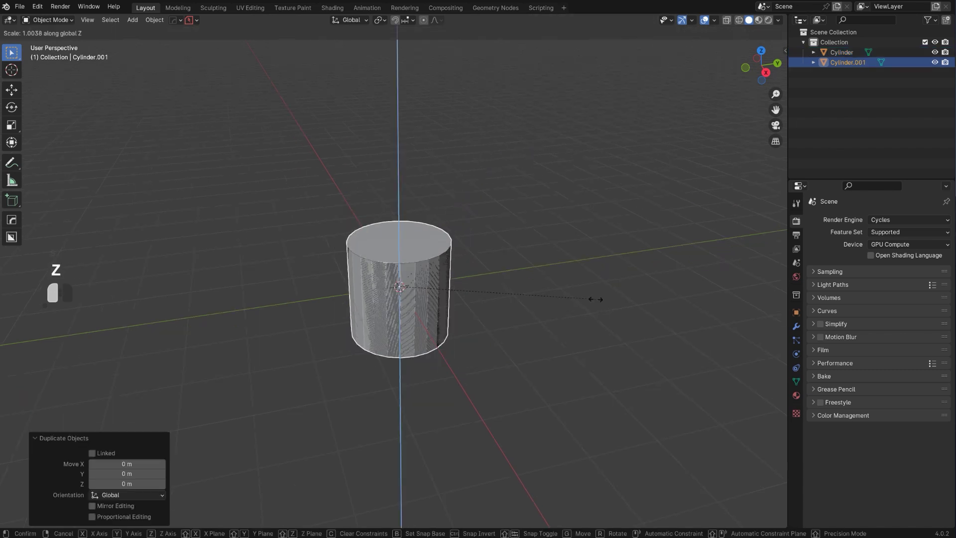
Step: Add a level 4 subdivision to the taller cylinder and delete its top and bottom cap faces
key(ctrl+4)
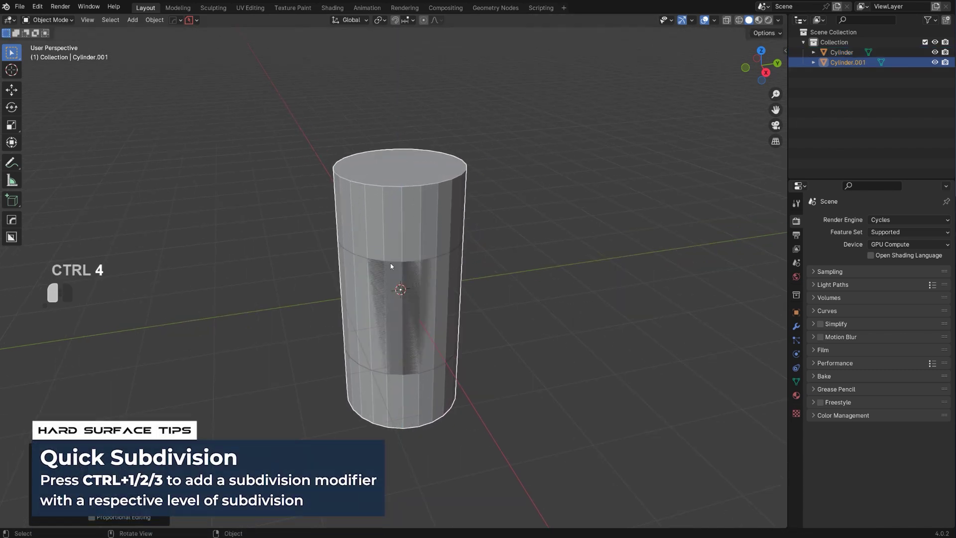
key(Tab)
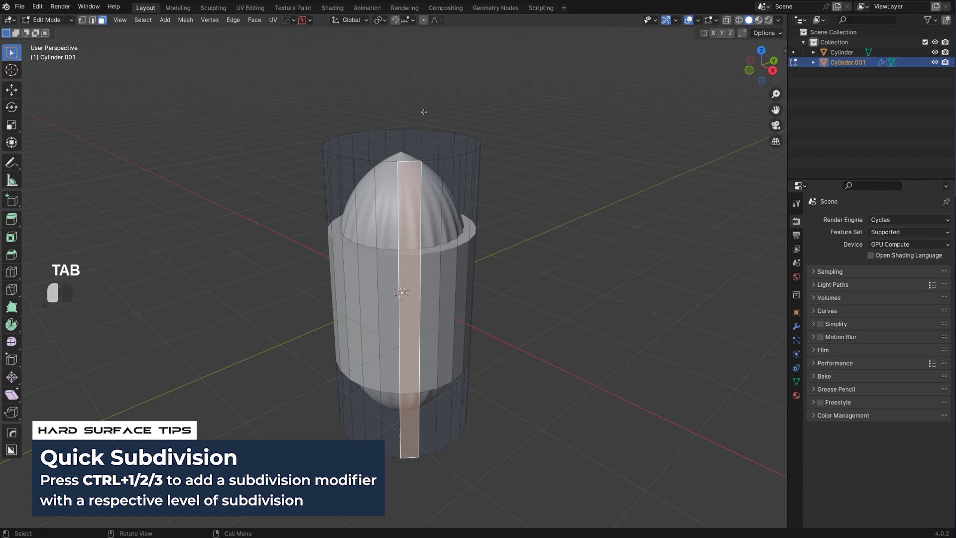
click(424, 142)
middle_drag(438, 165, 425, 104)
shift+click(473, 490)
key(x)
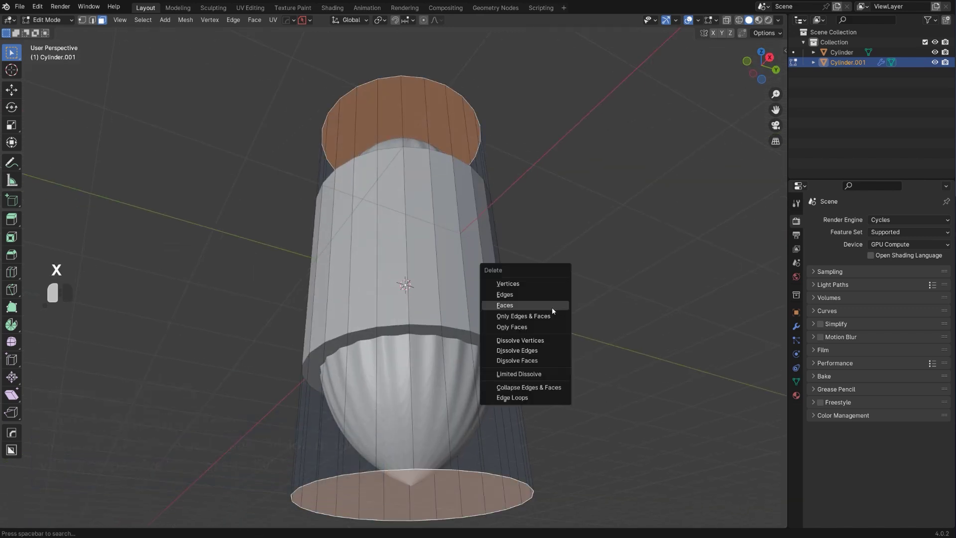
click(552, 308)
middle_drag(540, 292, 522, 383)
scroll(491, 174, down, 3)
key(Tab)
Step: Shade the taller cylinder smooth and hide it
scroll(503, 182, up, 2)
shift+middle_drag(510, 188, 488, 193)
right_click(410, 239)
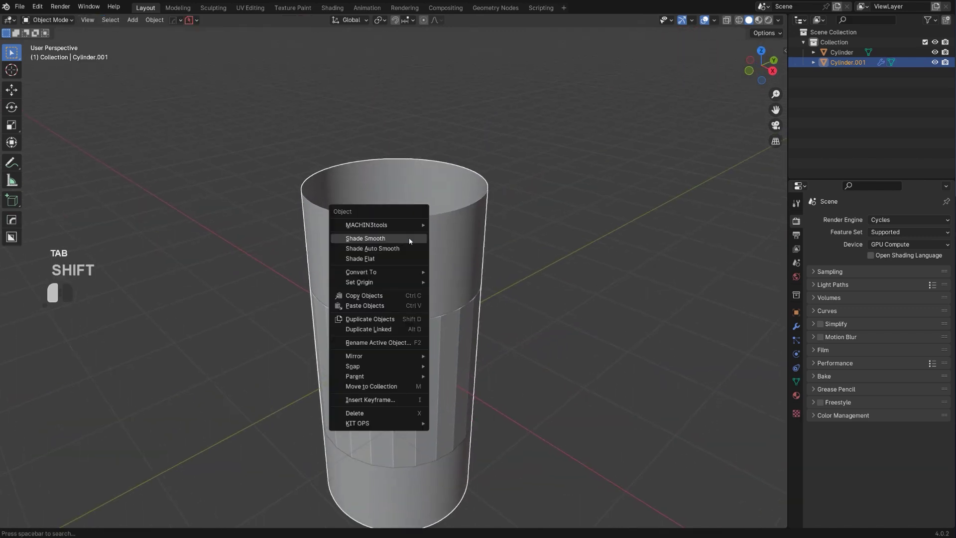
click(412, 238)
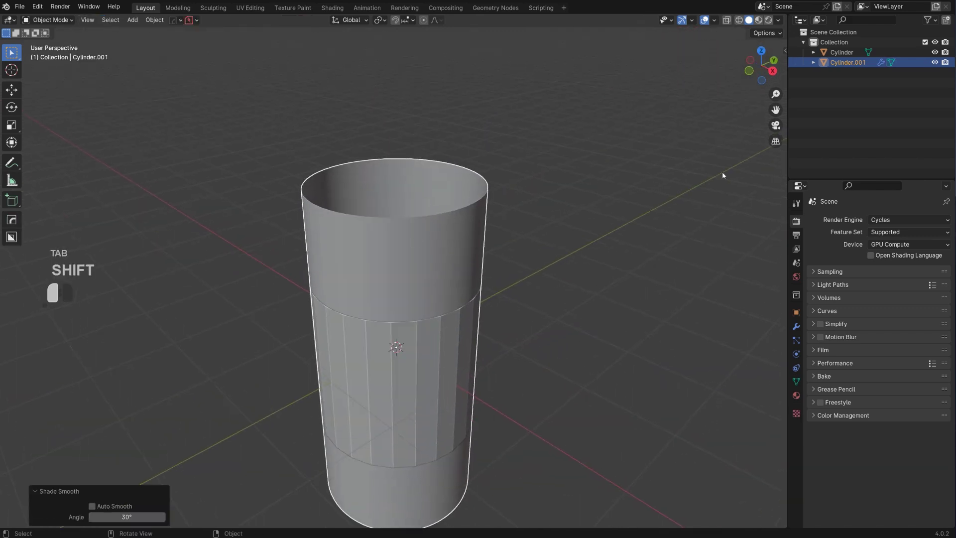
click(936, 62)
Step: Shade the original cylinder smooth and delete its top and bottom cap faces
click(411, 307)
right_click(412, 308)
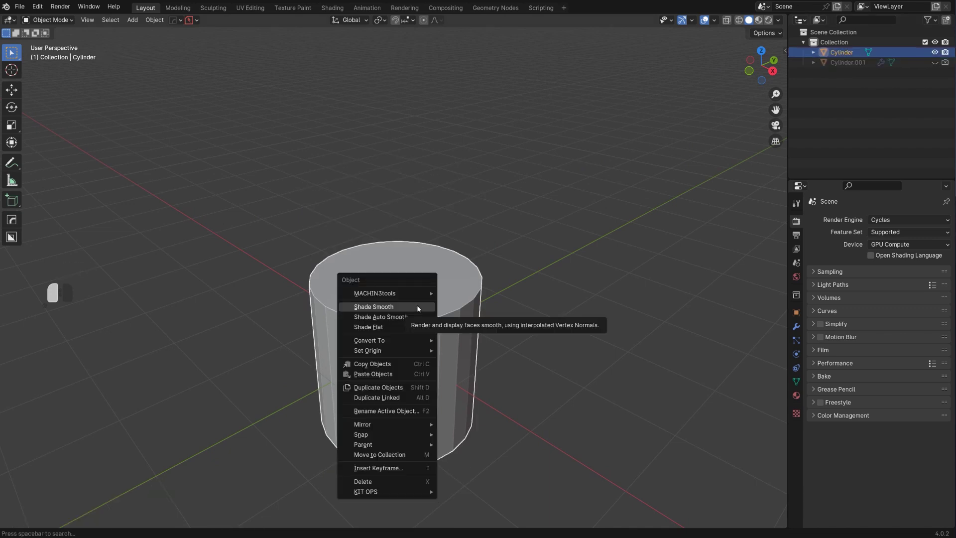
click(417, 307)
key(Tab)
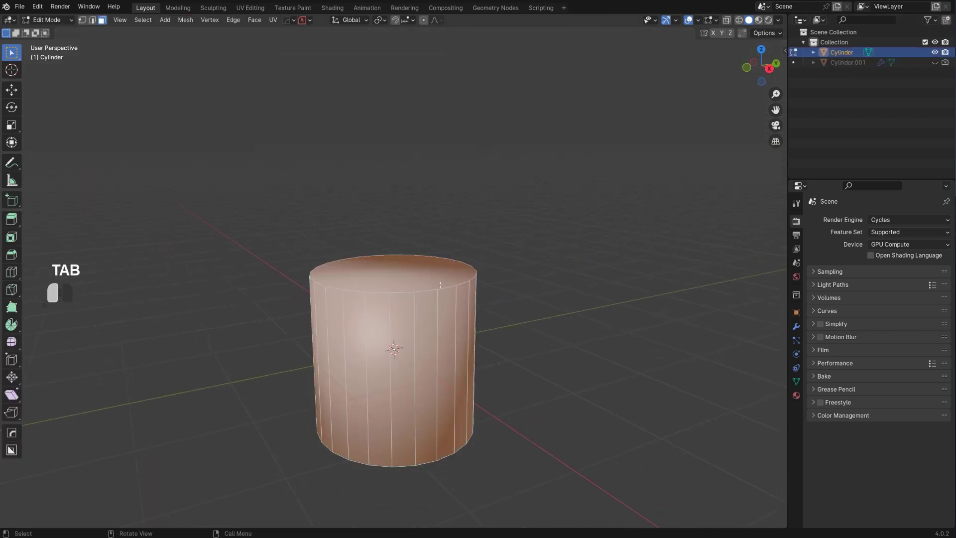
middle_drag(396, 397, 404, 346)
shift+click(417, 370)
key(x)
click(447, 332)
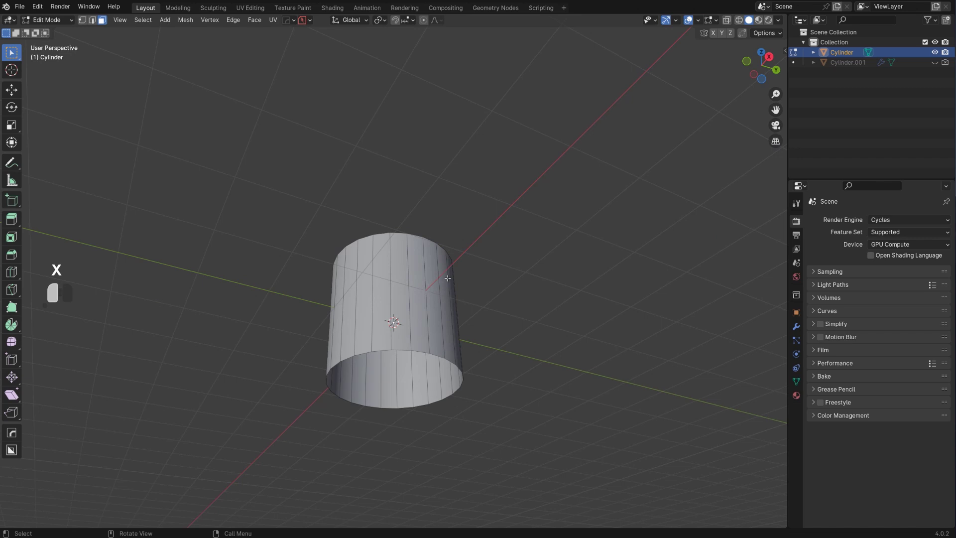
Step: Add seven evenly spaced horizontal loop cuts around the original cylinder
middle_drag(446, 279, 433, 312)
scroll(433, 312, up, 2)
scroll(434, 312, up, 1)
key(Tab)
key(ctrl+r)
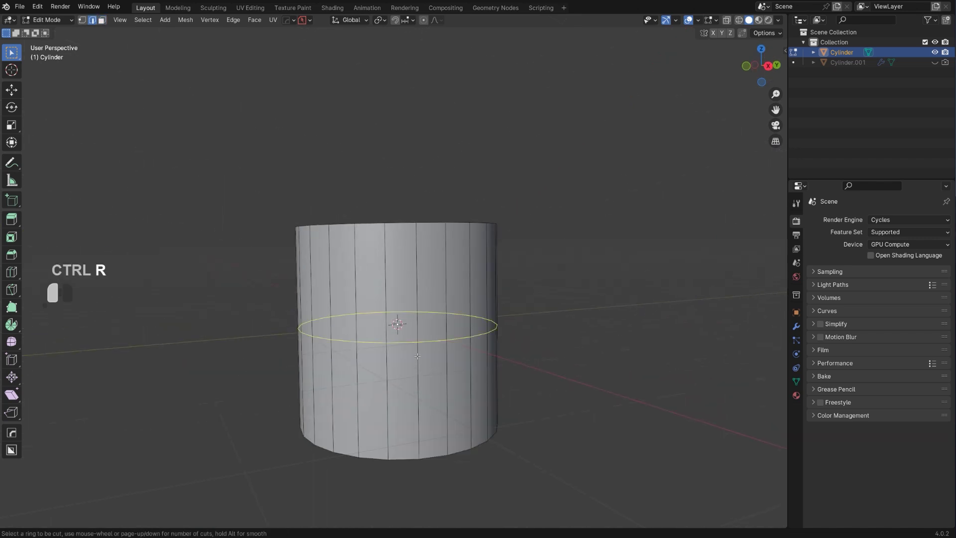
scroll(417, 356, up, 6)
click(417, 356)
right_click(417, 356)
Step: From the right orthographic view, select the border edges of a 3 by 3 face block and shape them with LoopTools Circle
key(KP_3)
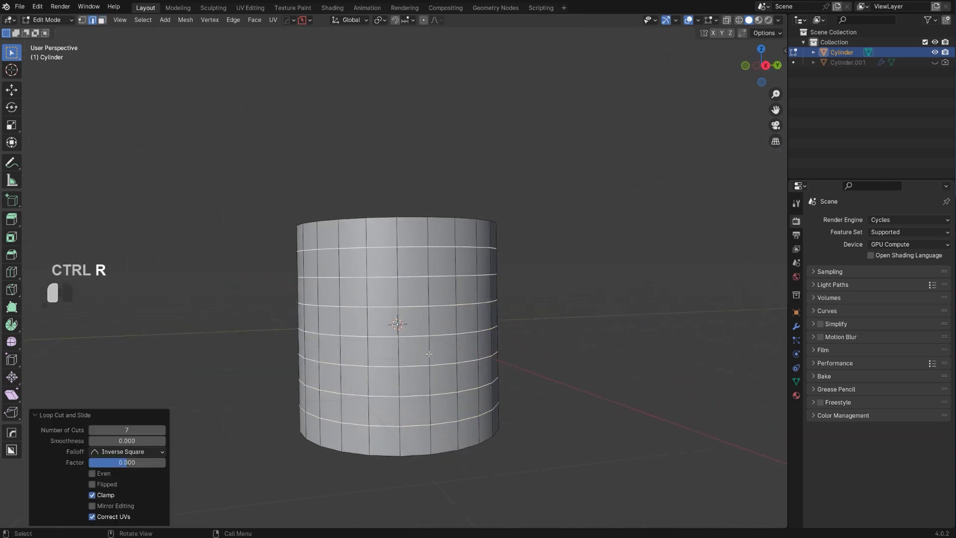
key(KP_5)
scroll(418, 319, up, 2)
shift+middle_drag(418, 320, 438, 320)
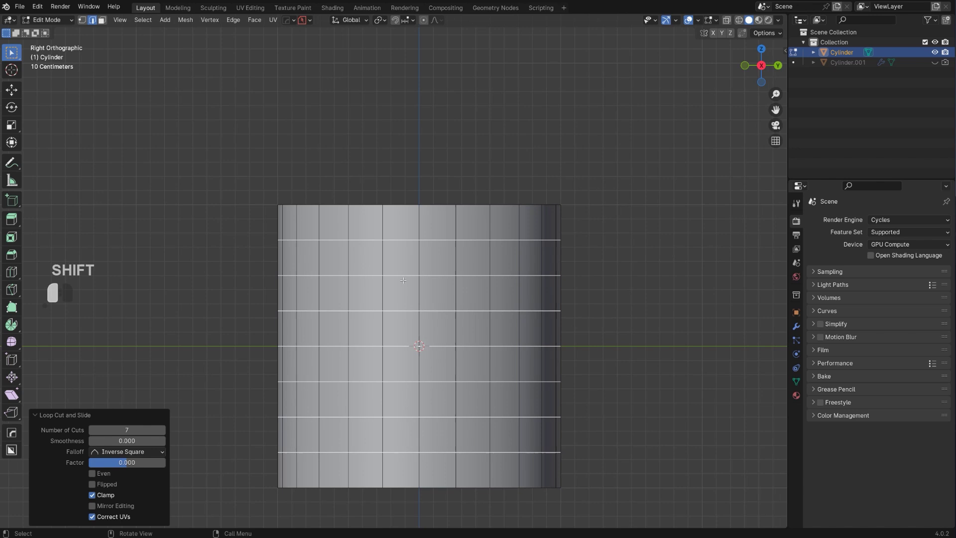
key(Tab)
click(383, 299)
ctrl+click(383, 368)
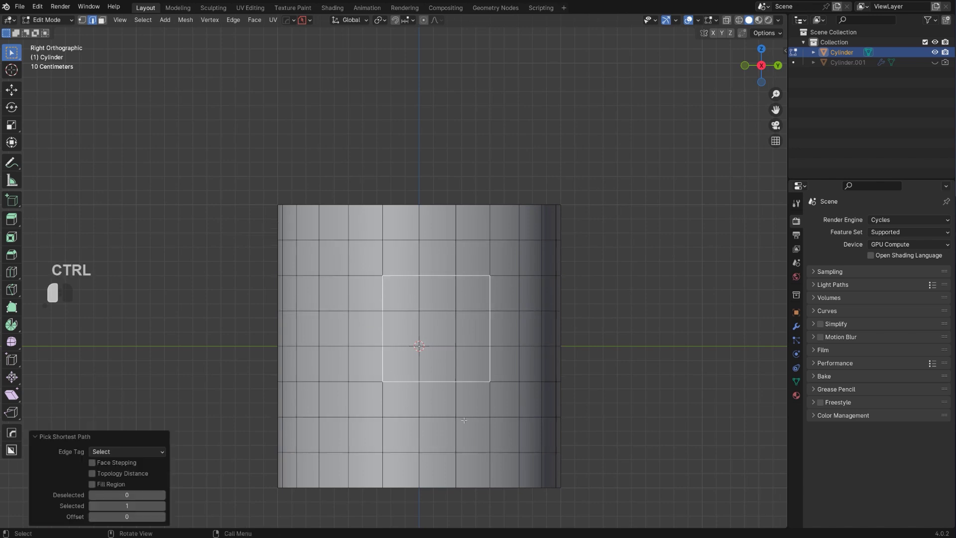
mouse_move(494, 362)
shift+middle_down()
mouse_move(462, 340)
mouse_move(512, 361)
shift+middle_up()
scroll(468, 345, up, 1)
right_click(512, 360)
mouse_move(492, 195)
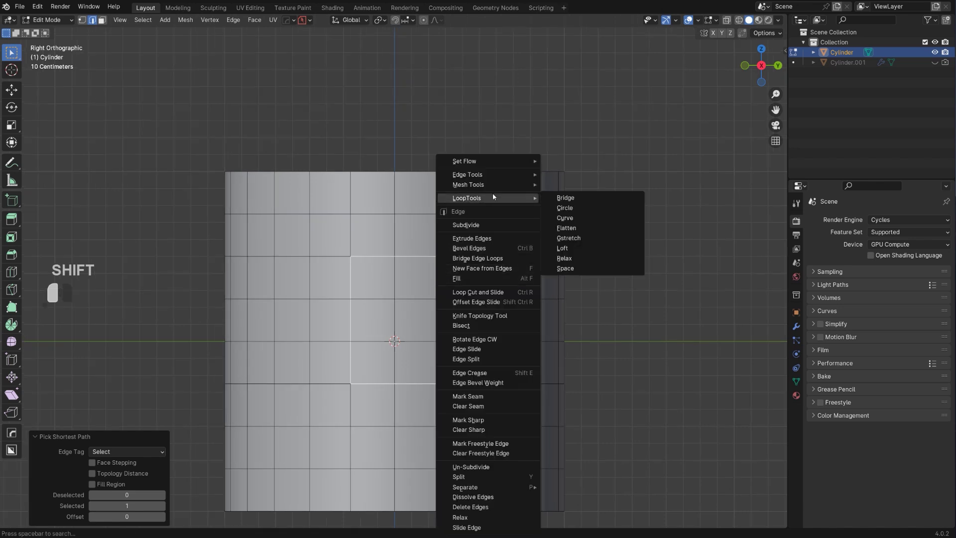
click(585, 207)
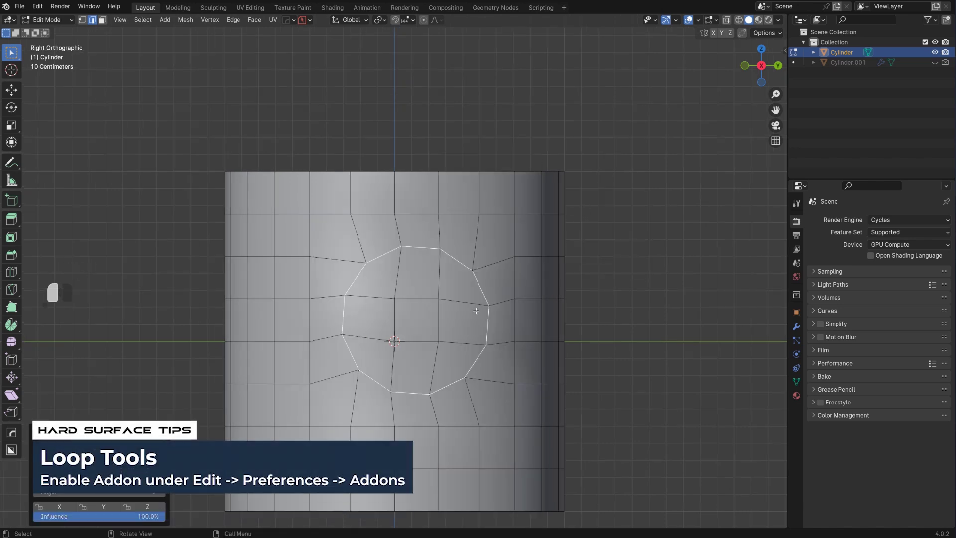
Step: Add a level 1 subdivision modifier to the original cylinder in Object Mode
middle_drag(396, 296, 440, 324)
mouse_move(439, 324)
middle_down()
mouse_move(457, 306)
mouse_move(431, 323)
middle_up()
scroll(456, 306, down, 1)
key(KP_5)
middle_drag(431, 323, 456, 323)
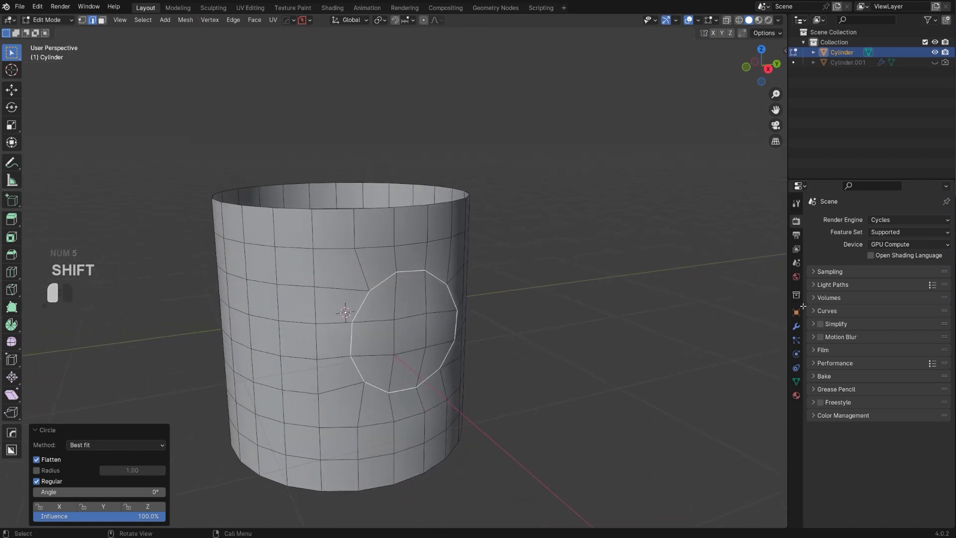
click(797, 326)
key(Tab)
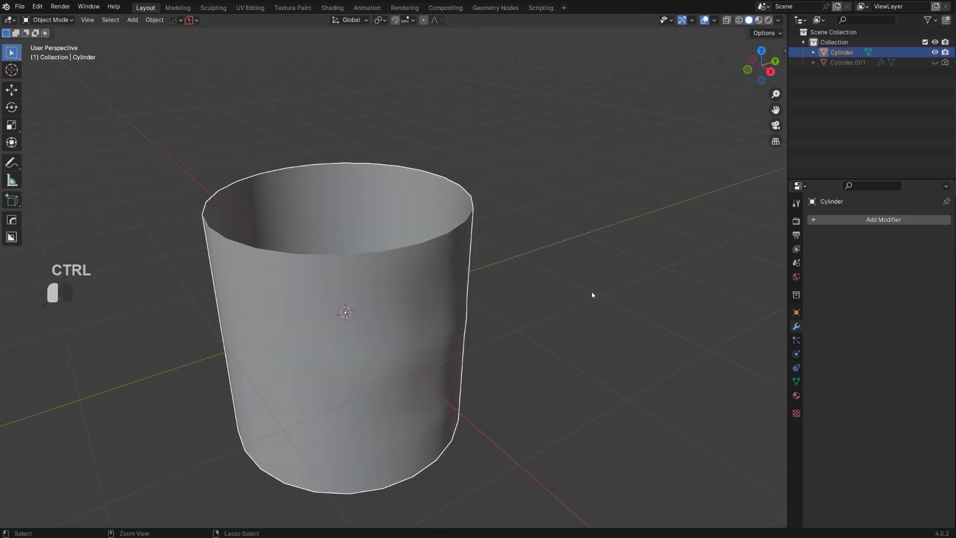
key(ctrl+1)
Step: Add a Shrinkwrap modifier after the subdivision and set its target to Cylinder.001
click(860, 239)
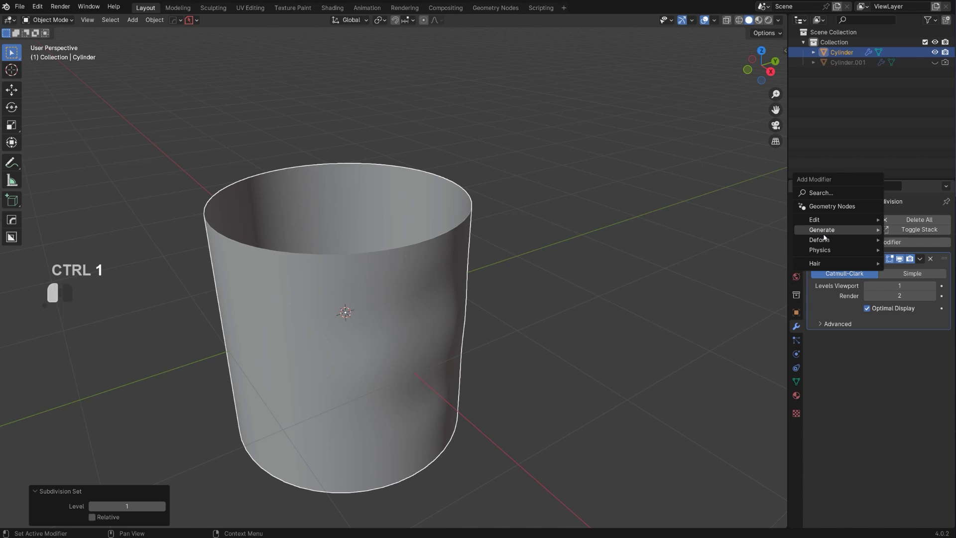
mouse_move(824, 241)
click(746, 320)
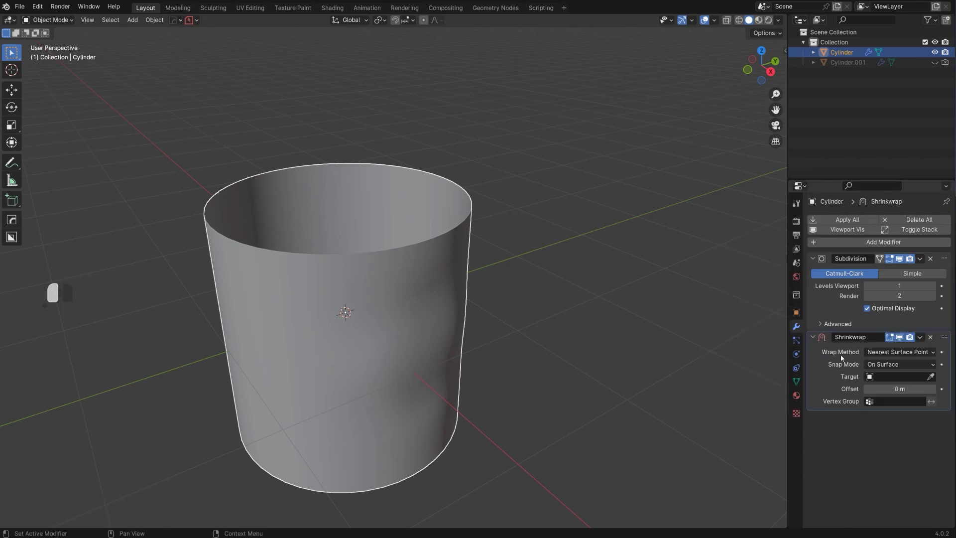
click(857, 61)
middle_drag(373, 355, 340, 332)
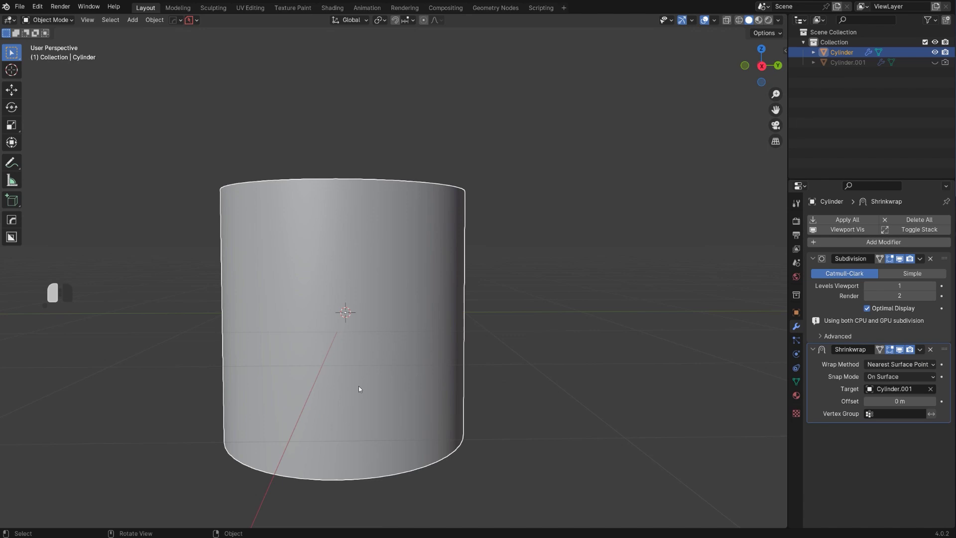
Step: Set the viewport lighting to the black-and-white striped MatCap and examine the cylinder's surface for distortion
click(778, 20)
click(767, 91)
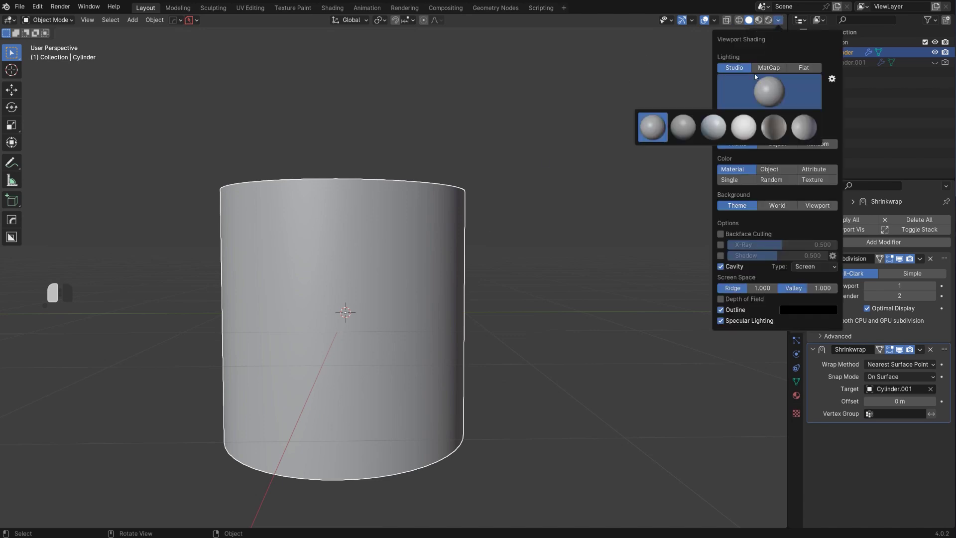
click(769, 69)
click(769, 92)
click(681, 186)
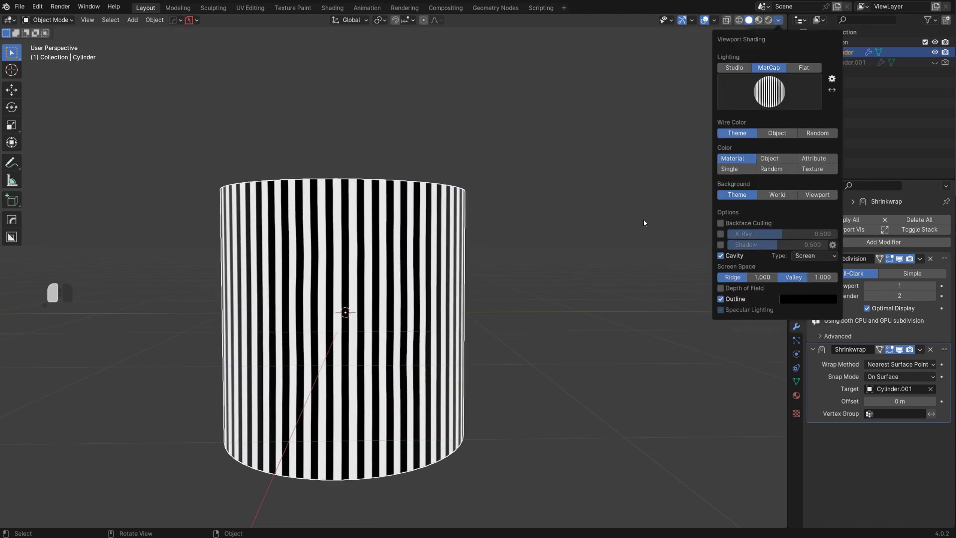
middle_drag(548, 279, 433, 313)
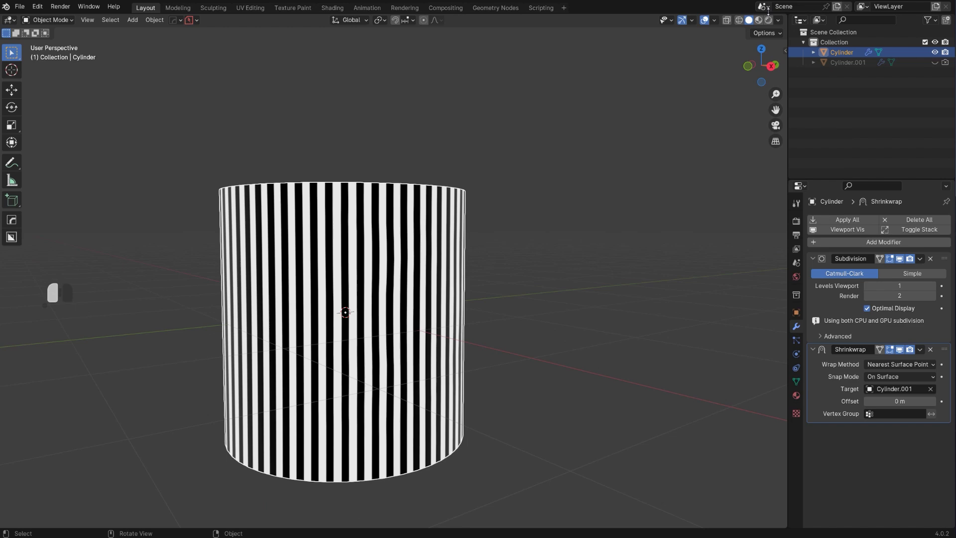
Step: Replace the striped MatCap with a glossy grey one
click(779, 20)
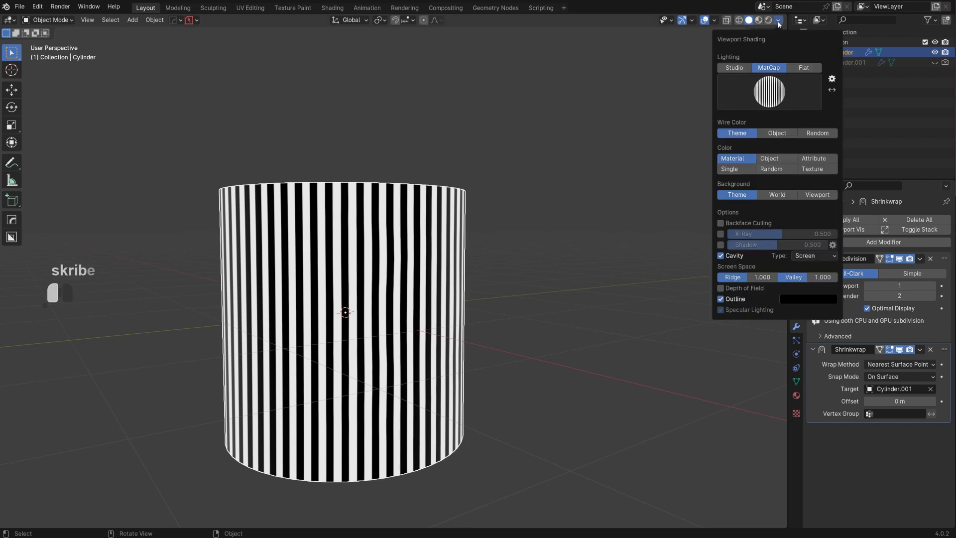
click(759, 98)
click(606, 117)
Step: Delete the faces inside the circular edge loop on the cylinder wall to open a hole
key(Tab)
middle_drag(390, 262, 373, 286)
scroll(446, 294, up, 2)
ctrl+click(432, 407)
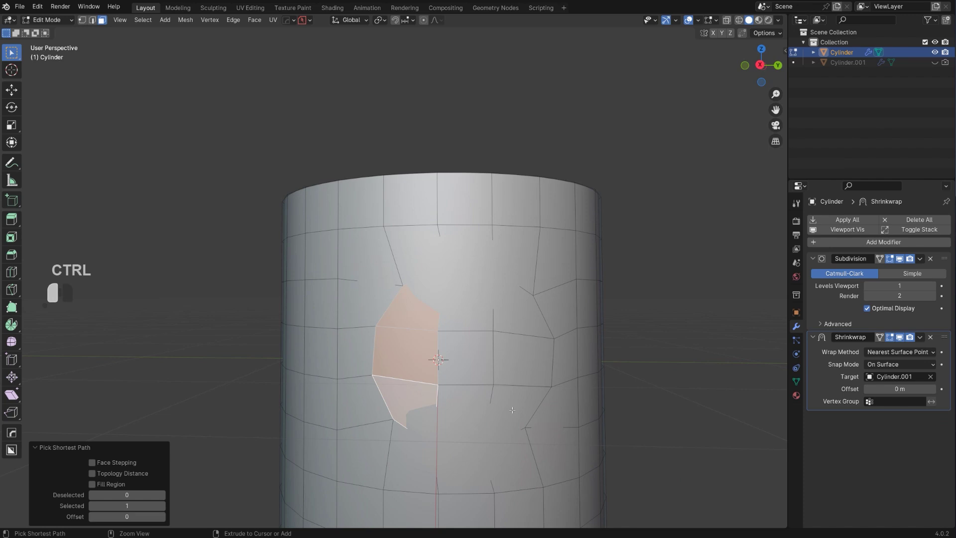
key(ctrl+z)
key(x)
click(482, 286)
Step: Examine the hole's roundness on the cylinder from the right orthographic view, comparing the edit cage with the smoothed result
shift+middle_drag(482, 285, 486, 219)
key(grave)
key(grave)
key(KP_5)
key(Tab)
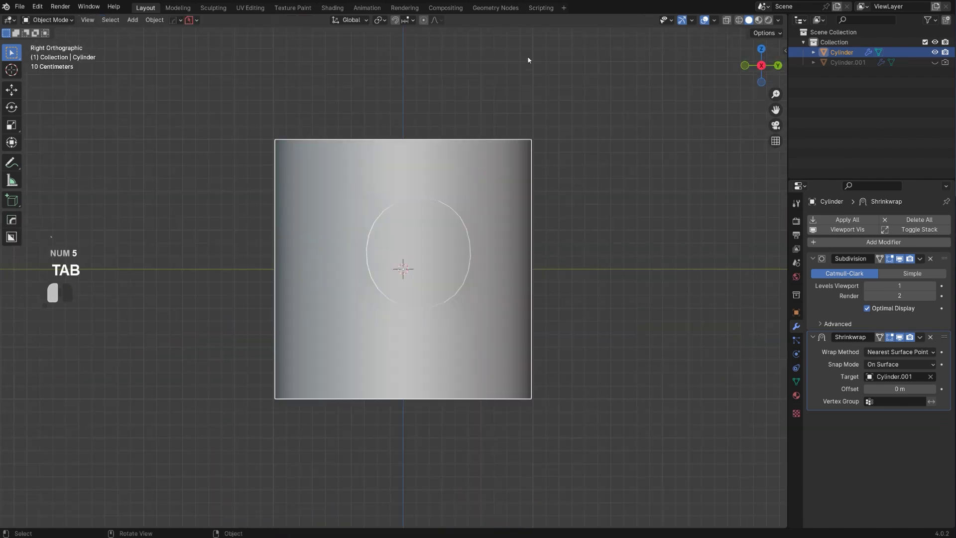
scroll(477, 249, up, 3)
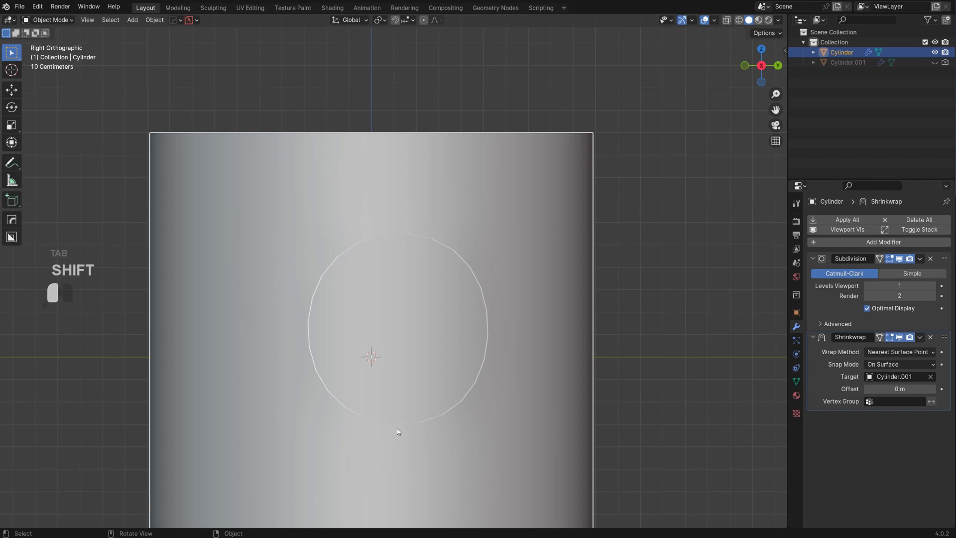
key(Tab)
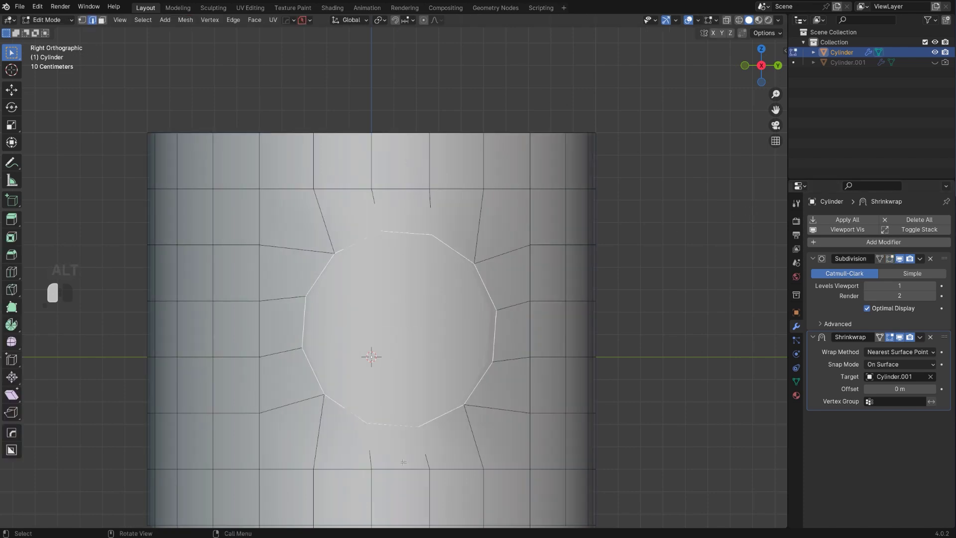
key(3)
key(Tab)
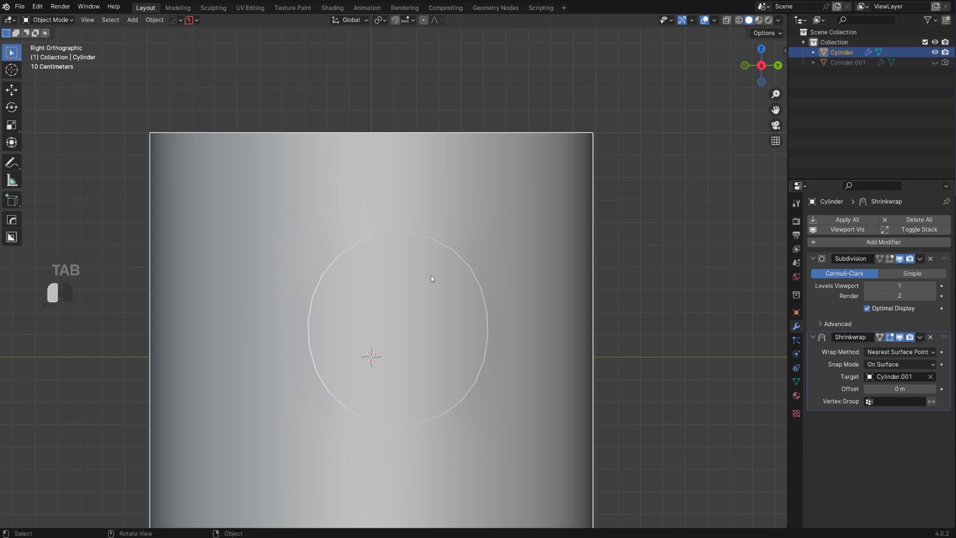
middle_drag(423, 277, 486, 244)
scroll(487, 246, down, 2)
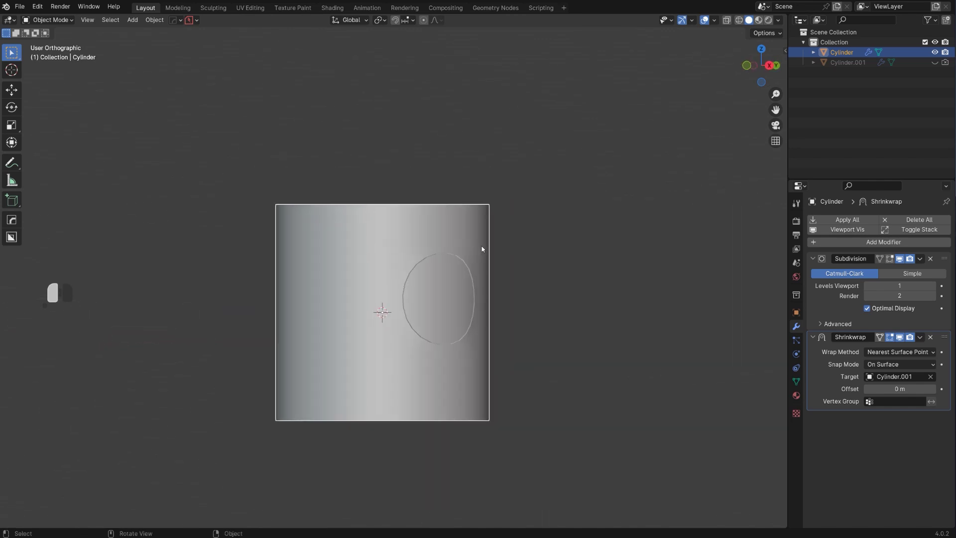
Step: Undo the hole, the modifiers and the circle shaping back to the cylinder with only its horizontal loop cuts
key(ctrl+z)
key(ctrl+z)
key(ctrl+z)
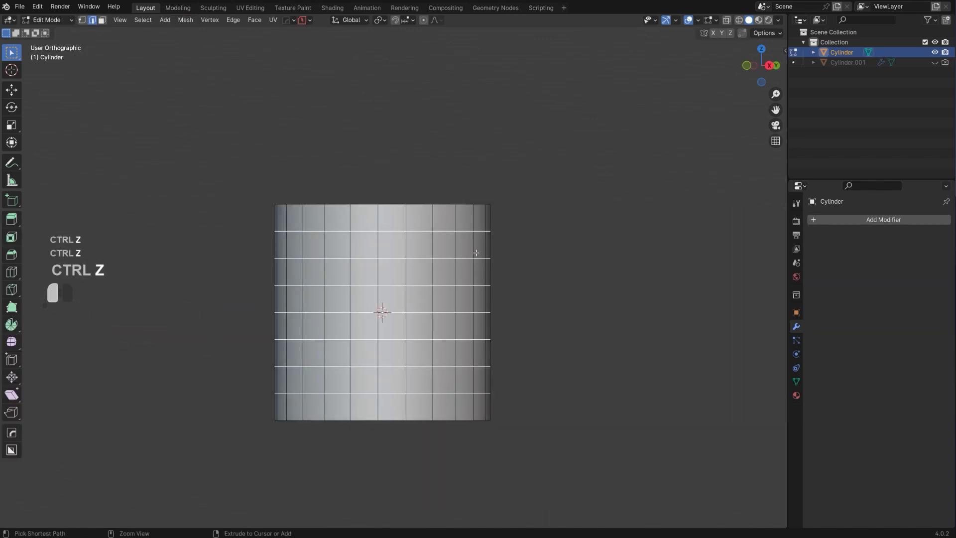
Step: Select the boundary edges of a three-by-three face square on the cylinder wall and enable Surface Slide
alt+middle_drag(458, 266, 527, 267)
scroll(447, 288, up, 2)
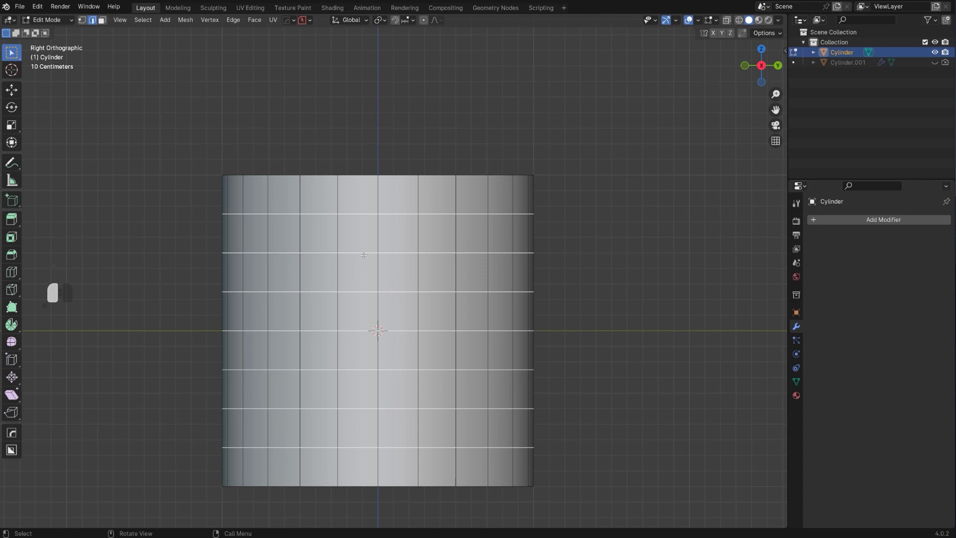
click(338, 282)
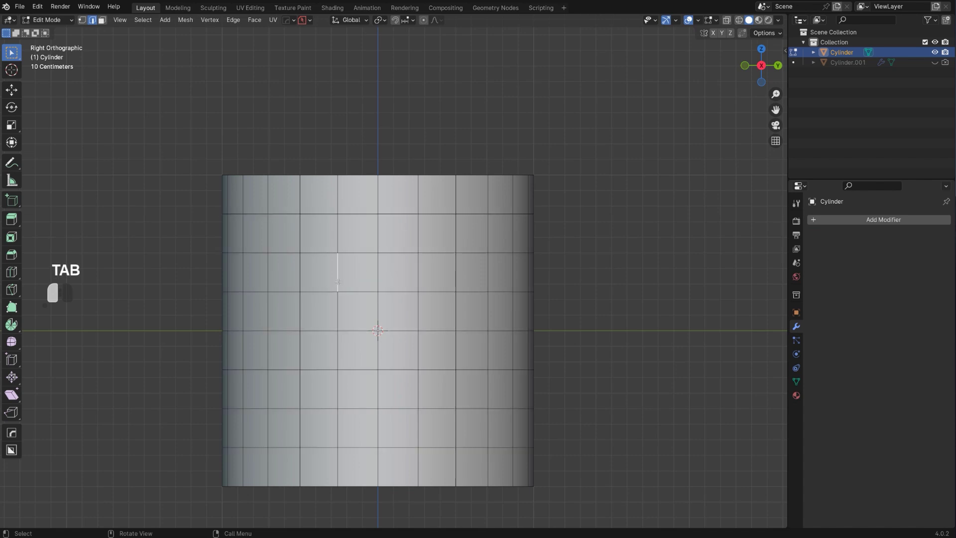
ctrl+click(341, 356)
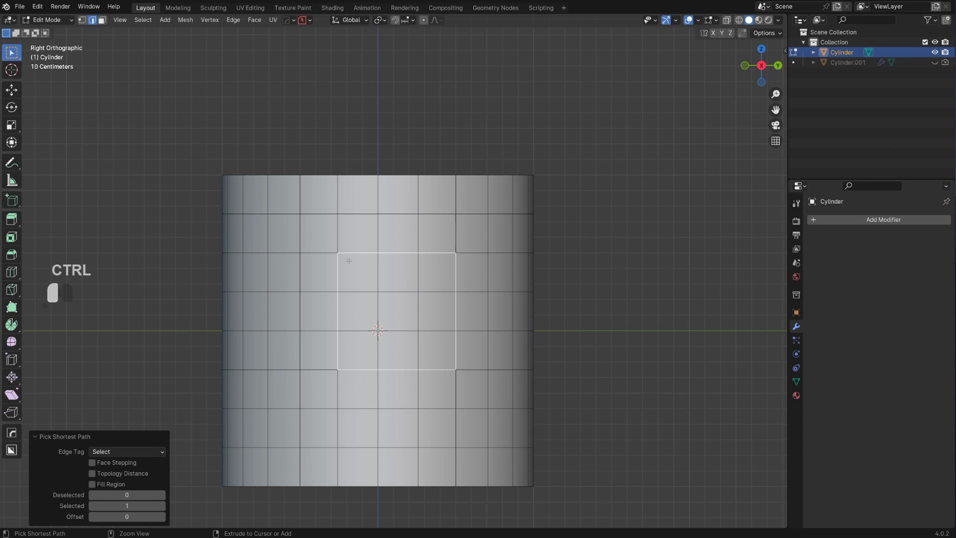
middle_drag(348, 260, 455, 278)
scroll(454, 279, up, 2)
key(Tab)
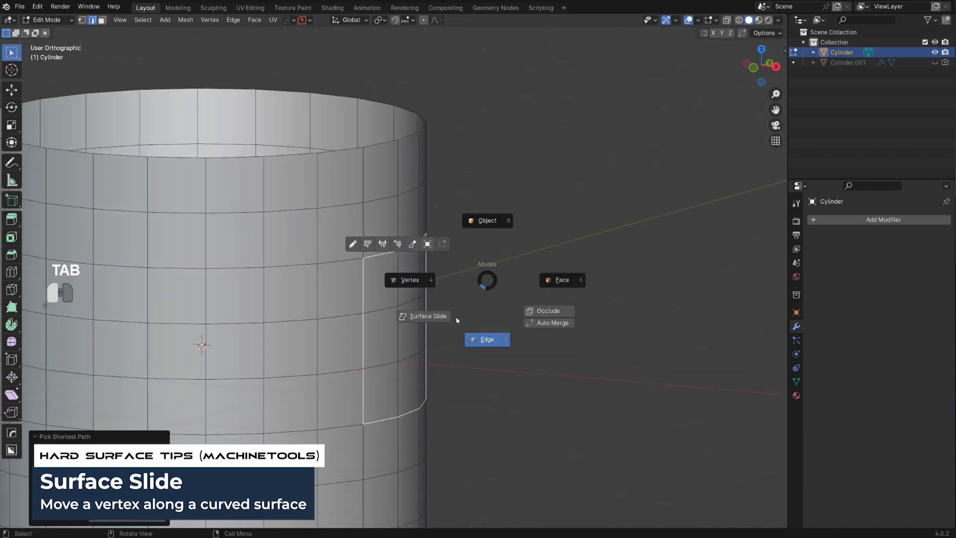
click(427, 319)
Step: Shape the selected square edge loop into a circle with LoopTools Circle while Surface Slide is active
right_click(459, 280)
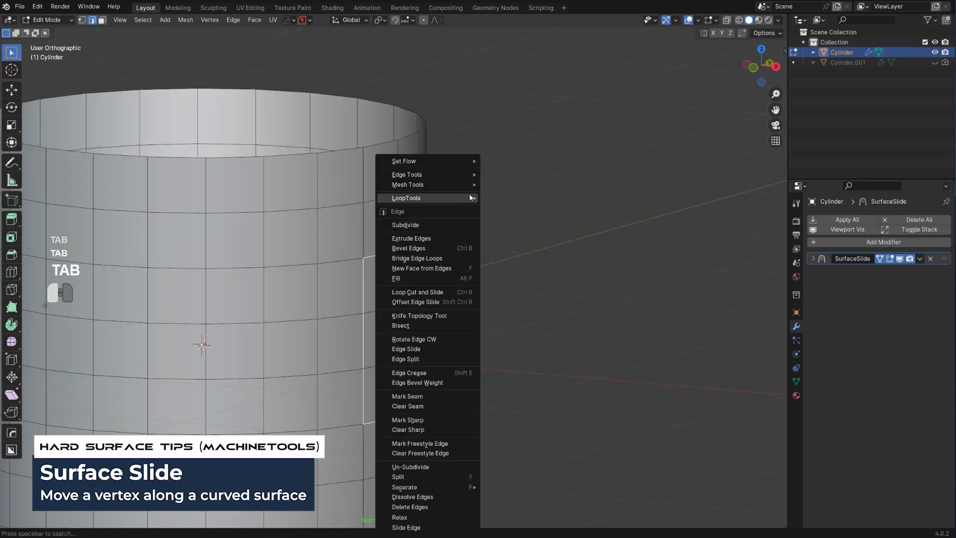
mouse_move(463, 198)
click(524, 209)
middle_drag(524, 209, 364, 212)
scroll(458, 295, up, 1)
shift+middle_drag(459, 295, 454, 245)
scroll(454, 245, down, 2)
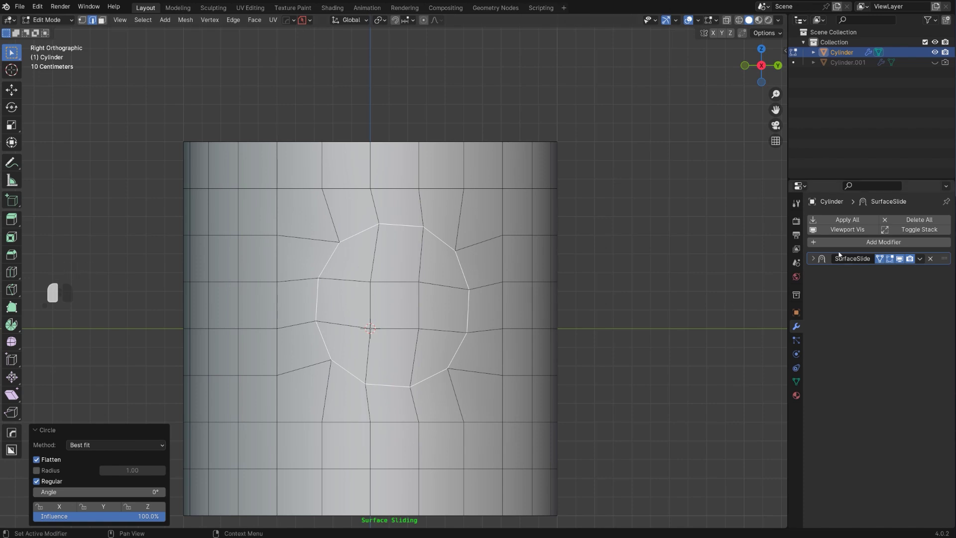
Step: Examine the cylinder's surface in Object Mode for distortion using the vertical black-and-white striped MatCap
key(Tab)
middle_drag(606, 128, 622, 214)
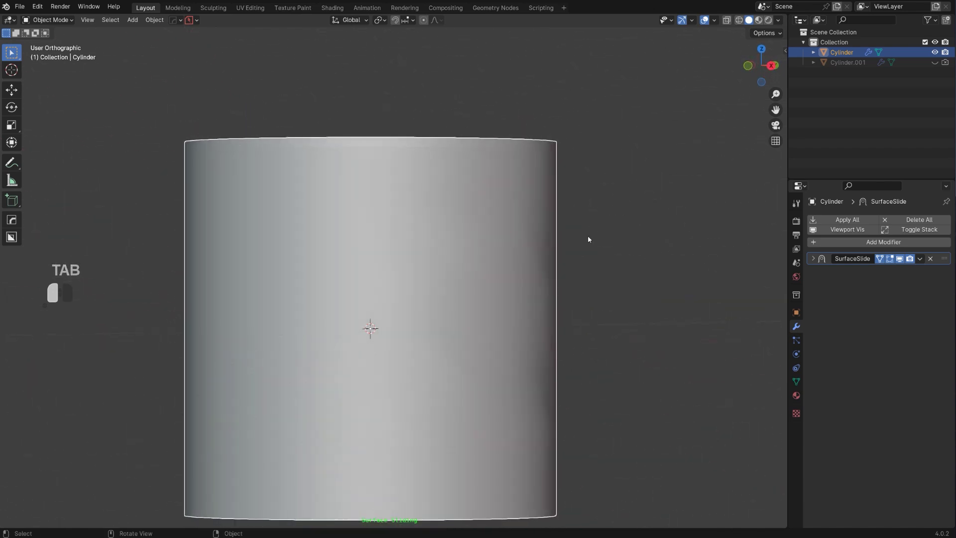
middle_drag(568, 274, 537, 269)
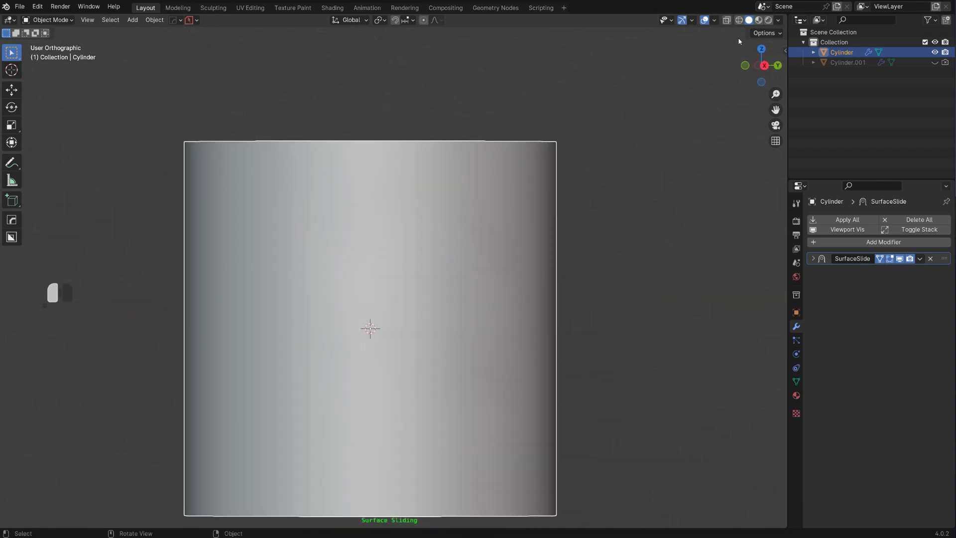
click(778, 20)
click(765, 88)
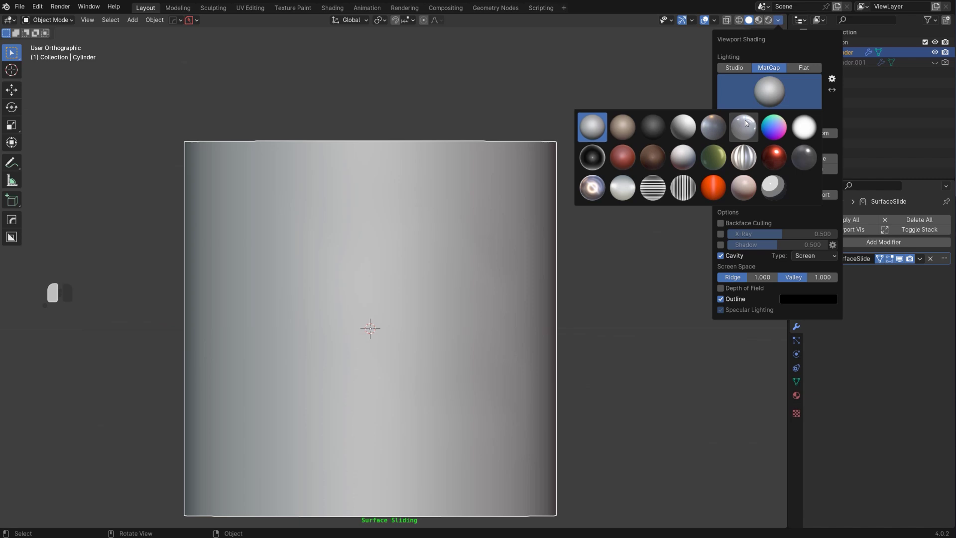
click(678, 190)
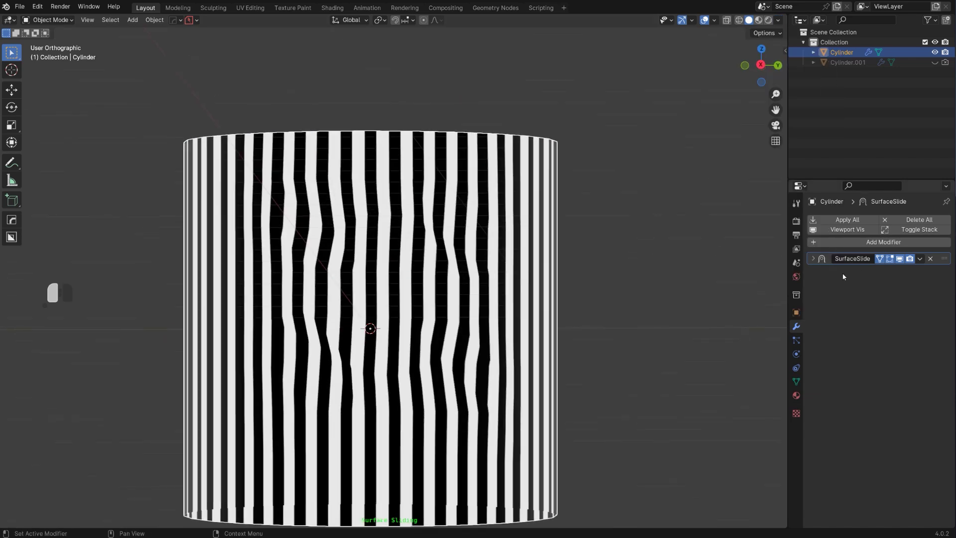
Step: Remove the SurfaceSlide modifier from the cylinder and add a level 1 Subdivision modifier
click(929, 259)
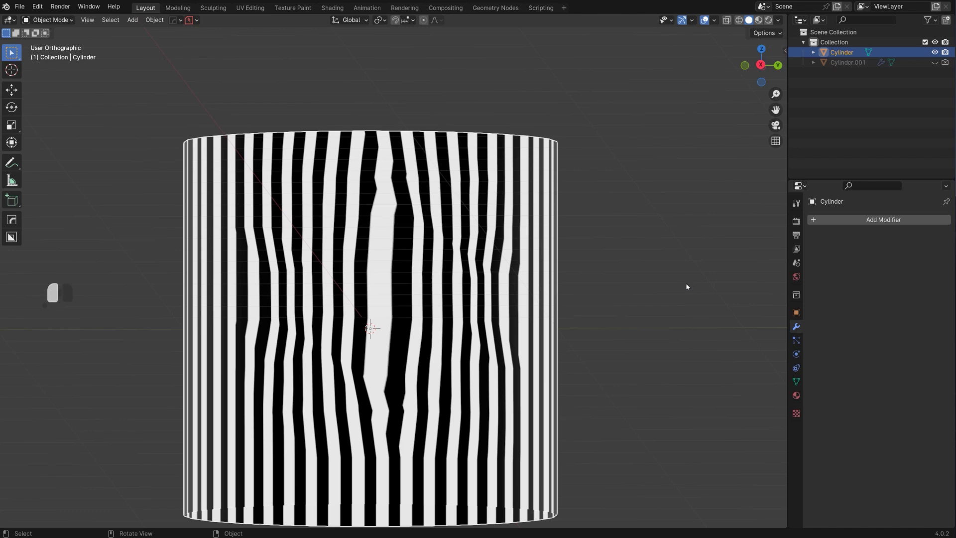
key(ctrl+1)
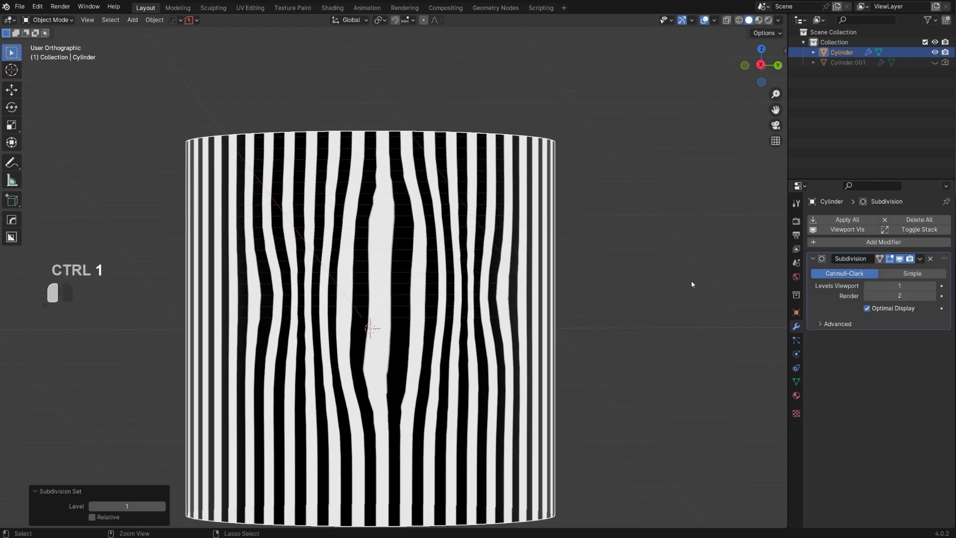
Step: Add a Shrinkwrap modifier below the Subdivision and set its target to Cylinder.001
click(891, 243)
mouse_move(852, 245)
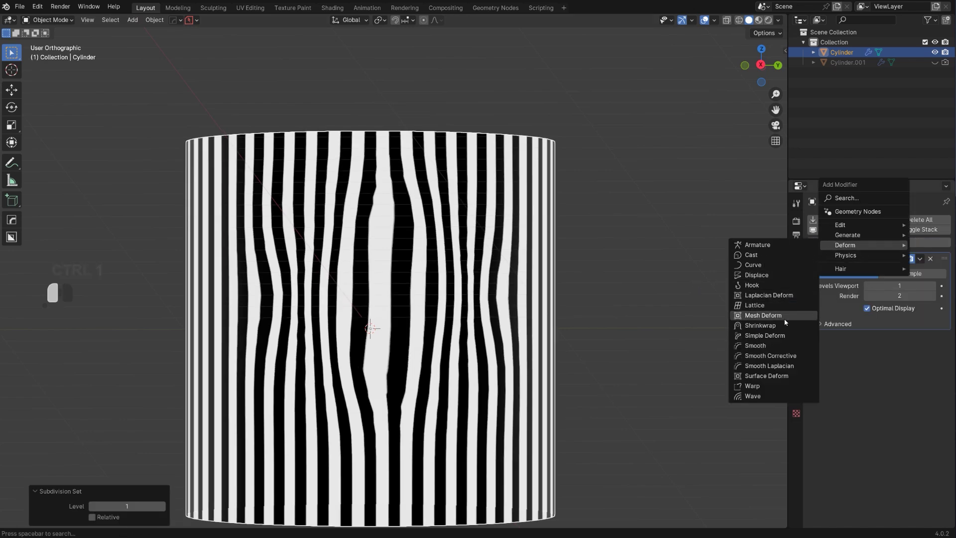
click(782, 332)
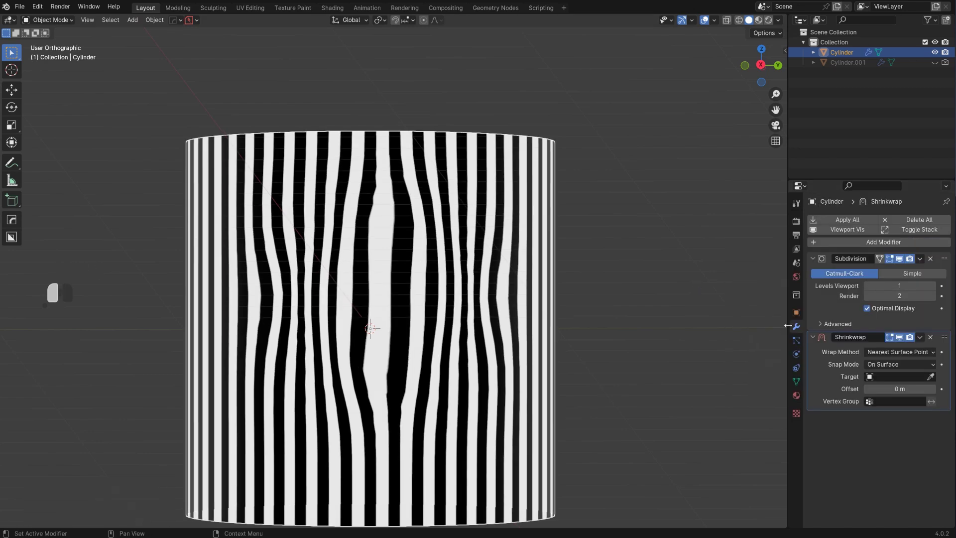
click(850, 58)
middle_drag(435, 275, 407, 279)
key(Tab)
key(Tab)
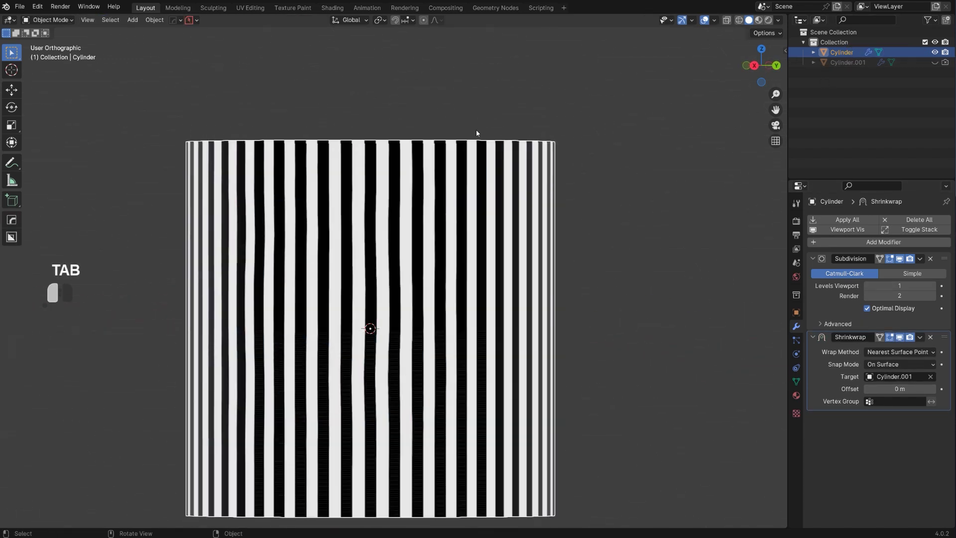
Step: Switch the viewport lighting from the striped MatCap back to the plain grey one
click(778, 20)
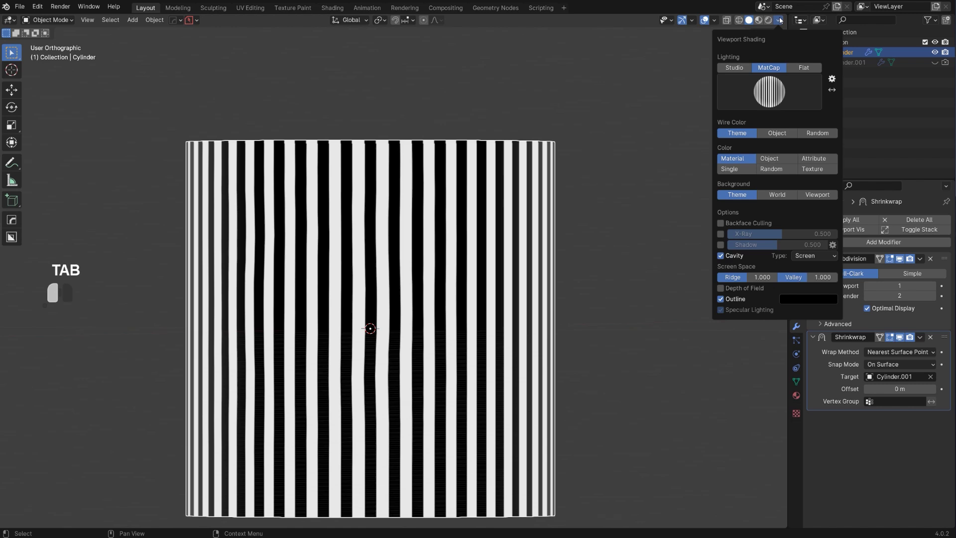
click(770, 102)
click(601, 125)
Step: Delete the faces inside the circular loop on the cylinder wall and inspect the opening in Object Mode
key(Tab)
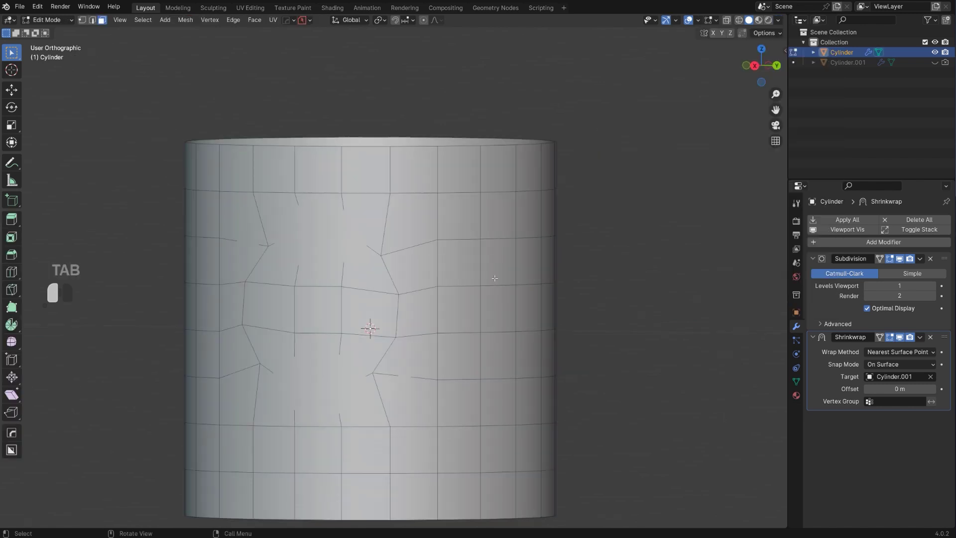
scroll(363, 265, down, 1)
ctrl+click(365, 340)
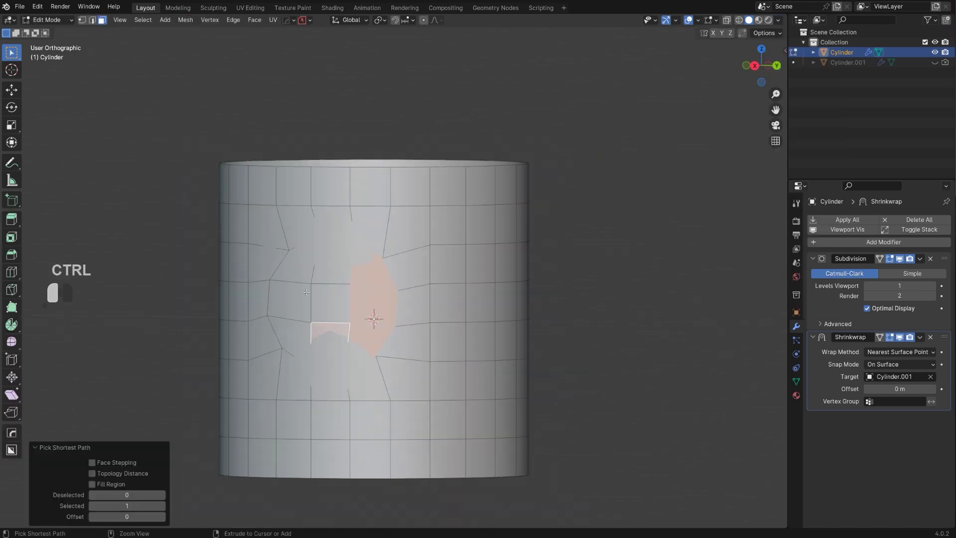
key(x)
click(358, 294)
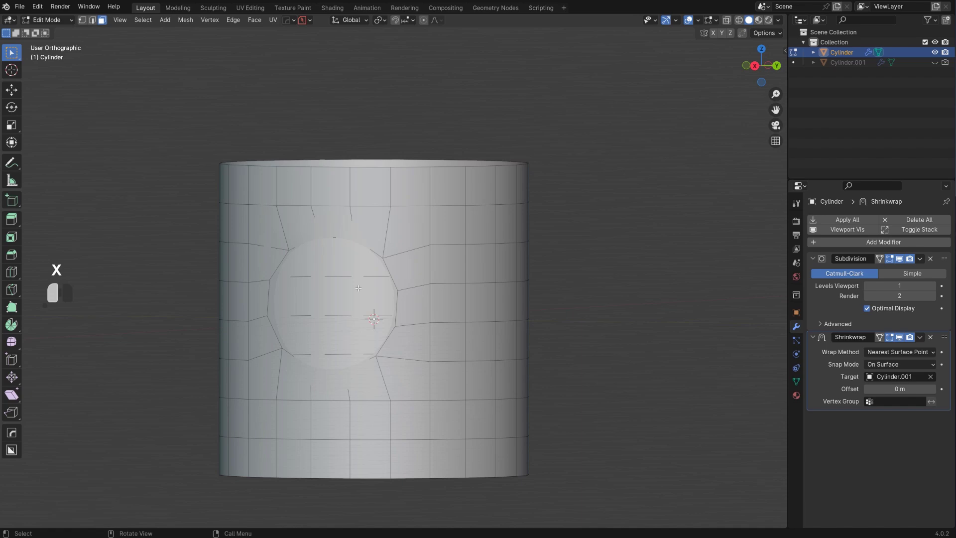
key(Tab)
scroll(422, 218, up, 2)
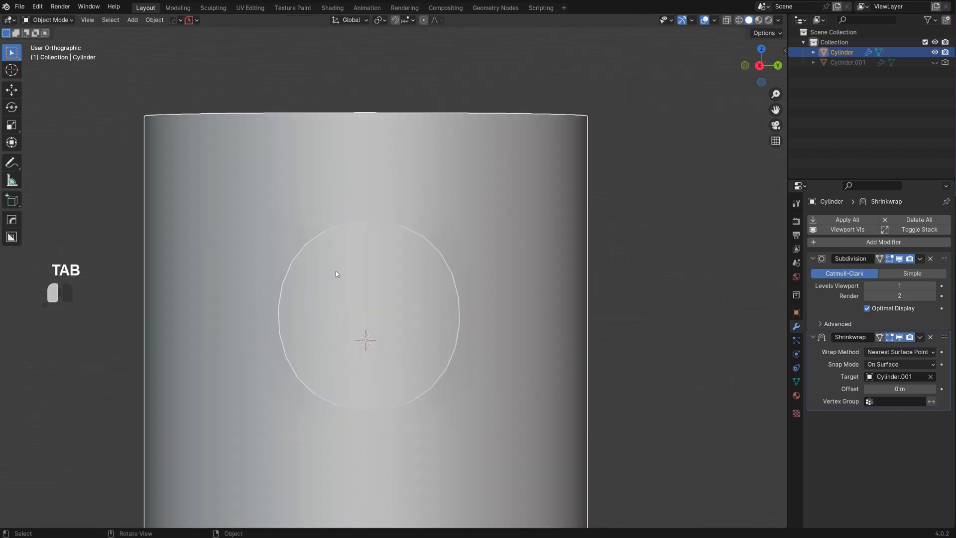
scroll(465, 297, down, 5)
middle_drag(464, 301, 437, 284)
Step: Delete the Cylinder object and add a new cylinder mesh in its place
key(x)
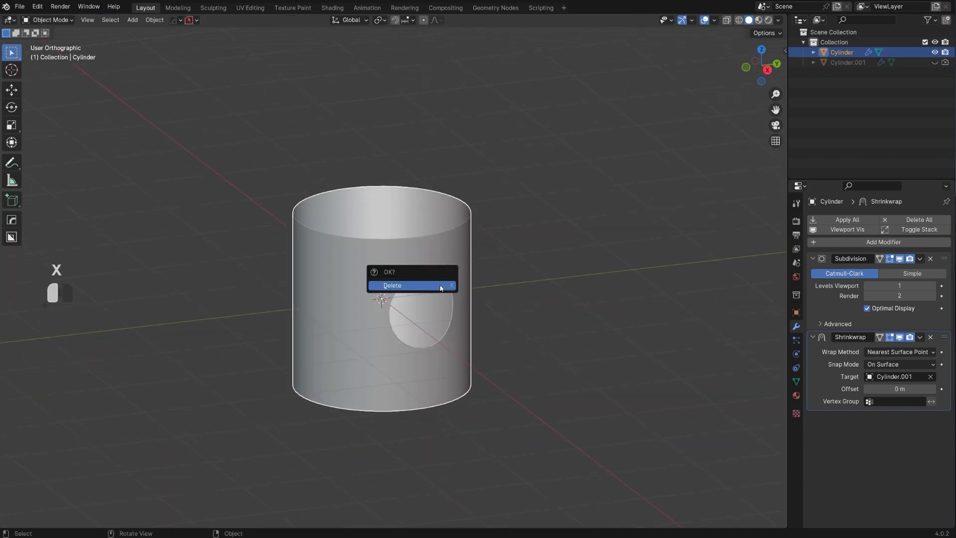
click(438, 277)
key(shift+a)
mouse_move(447, 298)
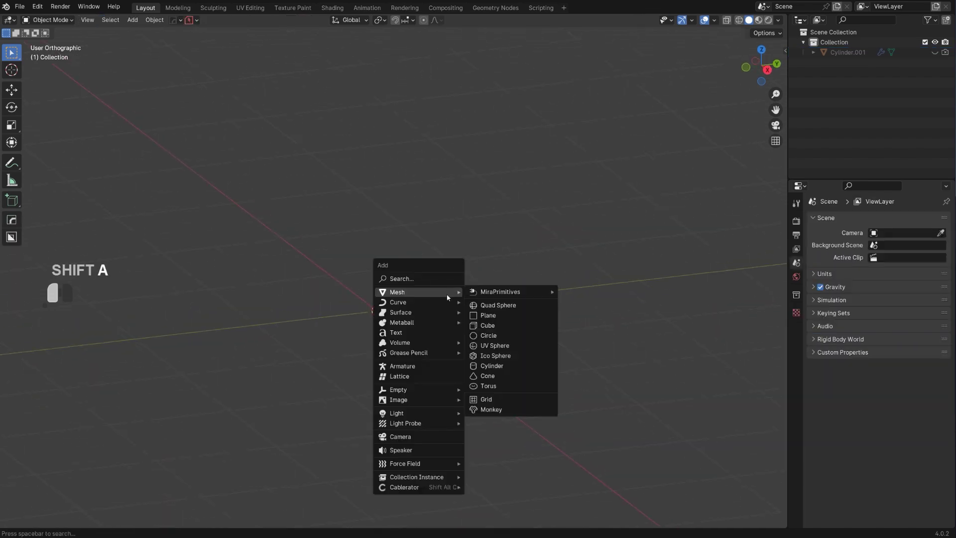
click(493, 366)
key(KP_5)
Step: Add seven evenly spaced horizontal loop cuts around the new cylinder's wall
key(Tab)
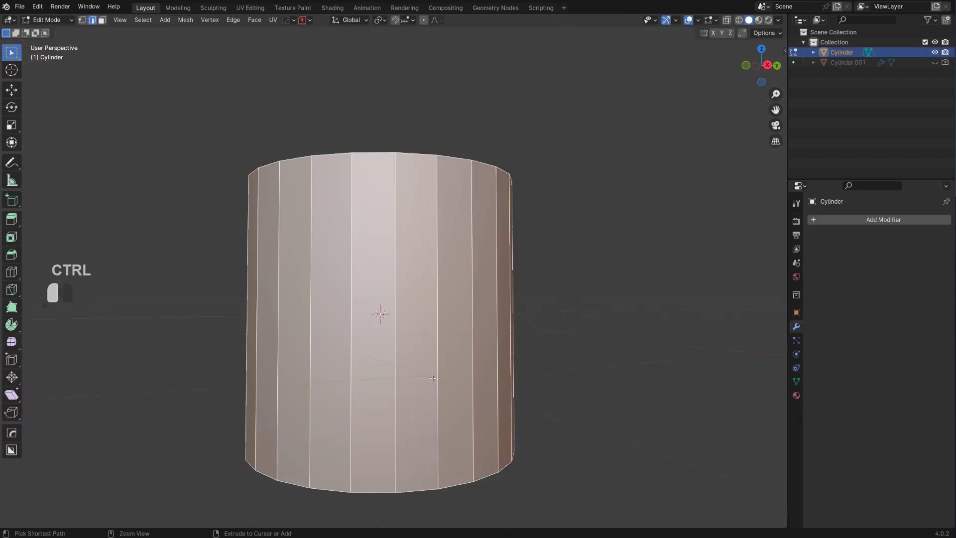
scroll(434, 377, up, 6)
click(434, 377)
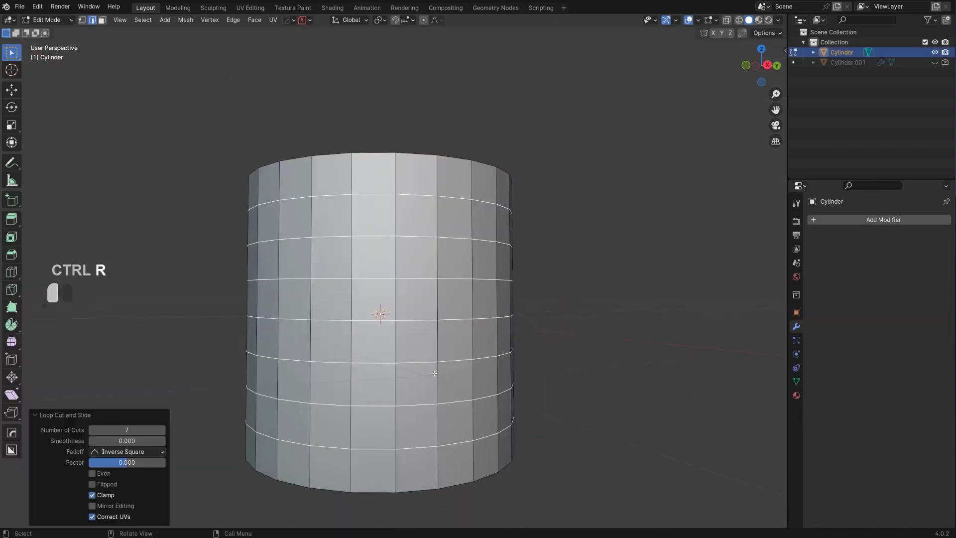
Step: Select the boundary of a three-by-three face square on the wall facing the right view and shape it with LoopTools Circle
scroll(456, 318, down, 3)
key(grave)
click(493, 319)
key(KP_5)
scroll(356, 185, up, 4)
key(Tab)
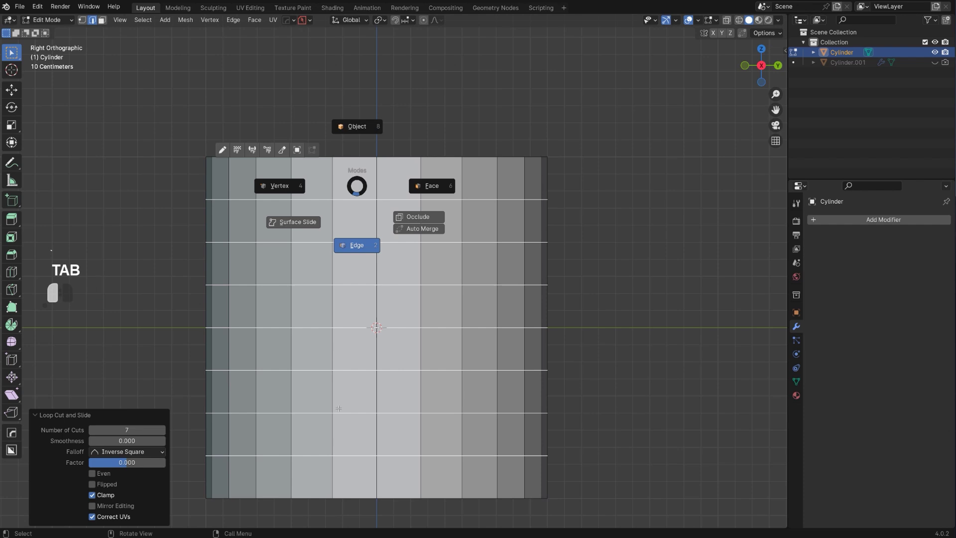
click(331, 267)
ctrl+click(334, 352)
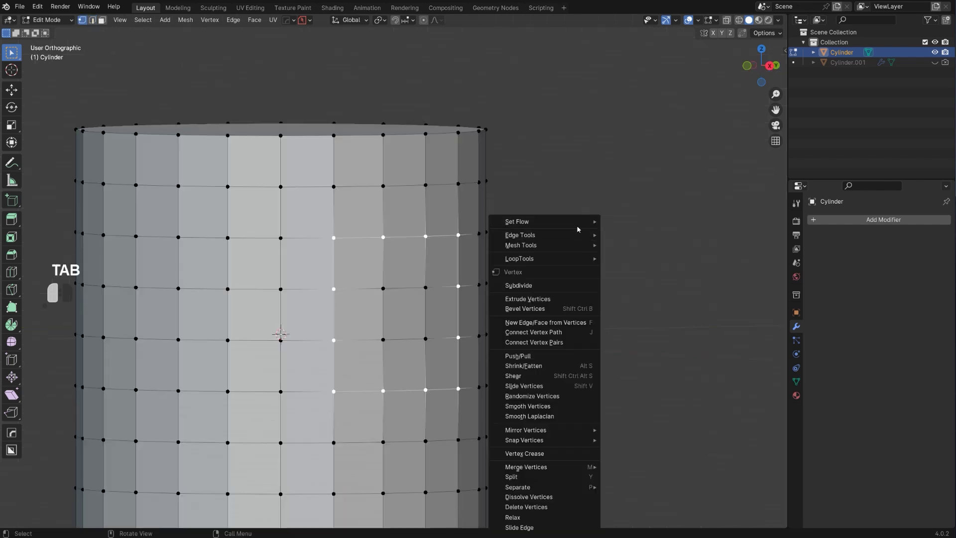
mouse_move(577, 258)
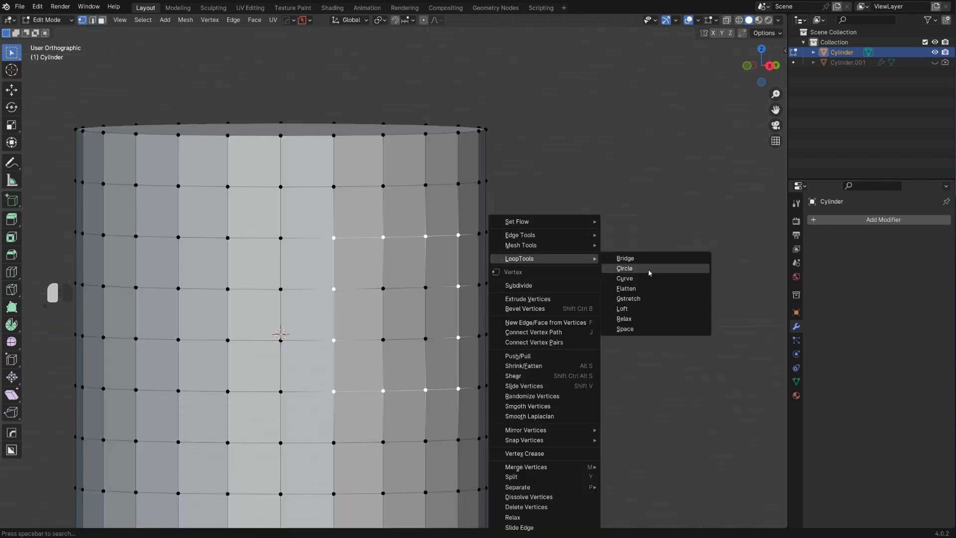
click(648, 273)
Step: Duplicate the circular loop, offset the copy about 0.61 m along X, and separate it into its own object
middle_drag(622, 307, 556, 363)
key(g)
key(x)
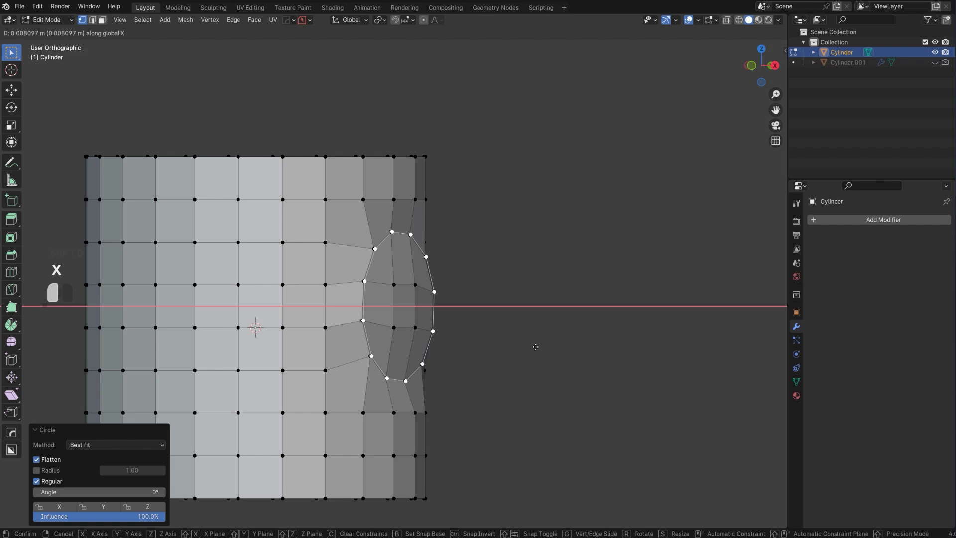
click(622, 337)
key(p)
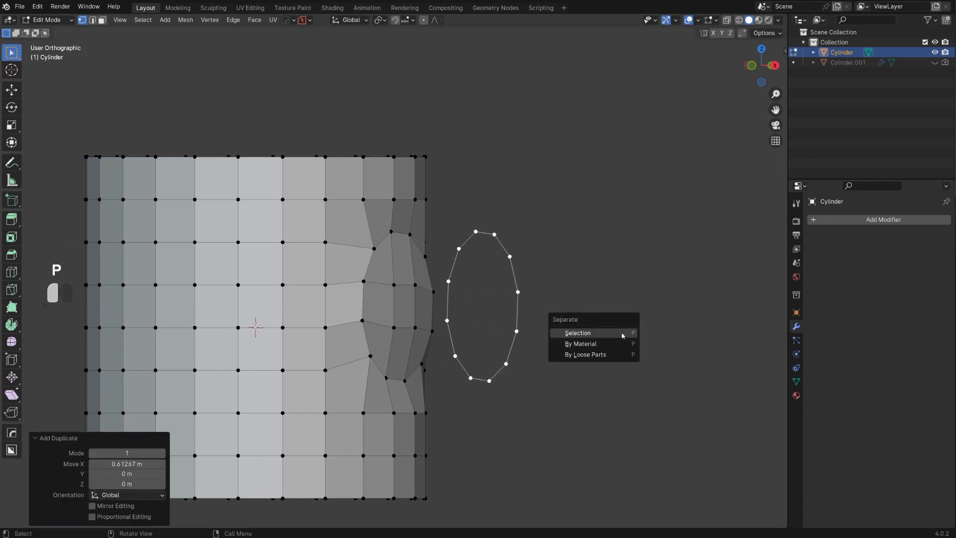
click(622, 336)
Step: Fill the separated circle with a face and extrude it about 1.03 m into a solid cutter
middle_drag(572, 282, 493, 340)
key(Tab)
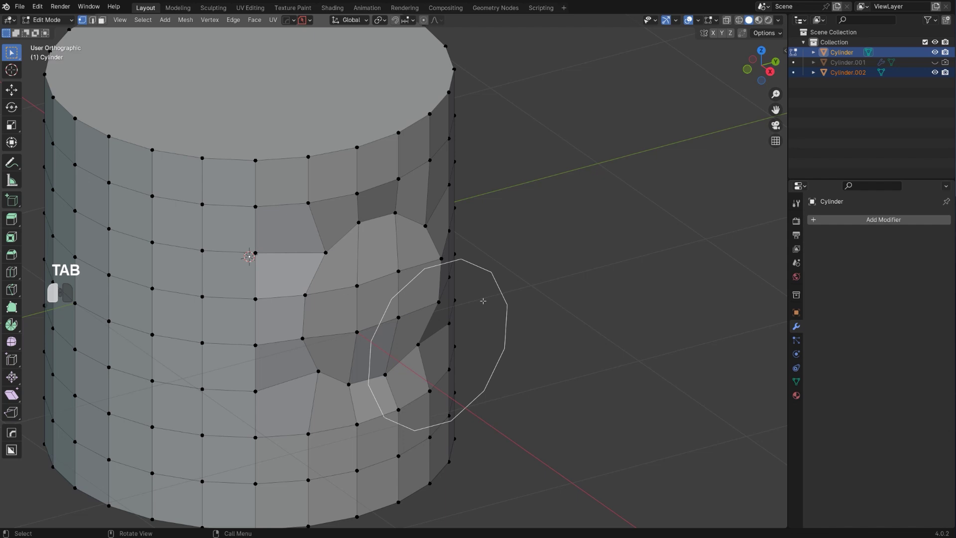
click(504, 311)
key(Tab)
middle_drag(572, 329, 602, 322)
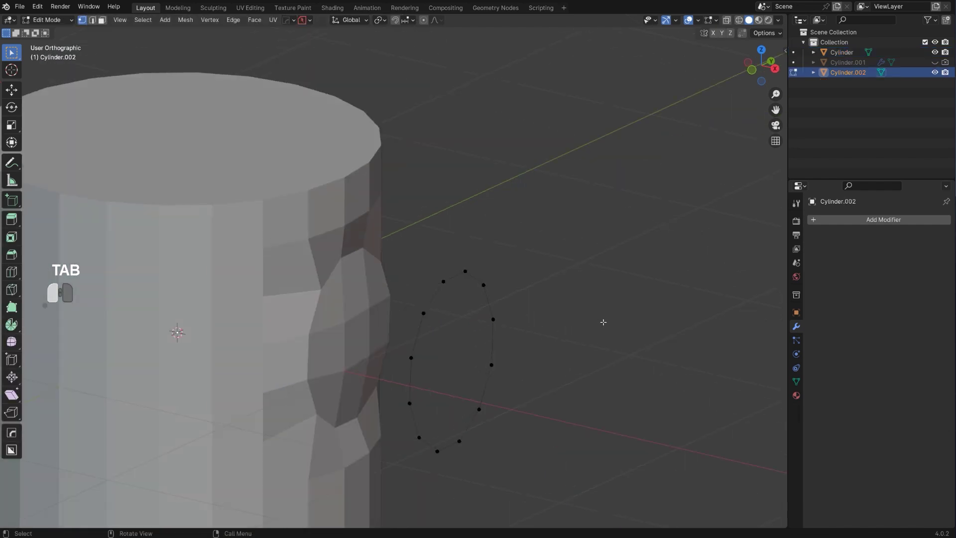
key(a)
key(f)
key(e)
click(611, 269)
key(Tab)
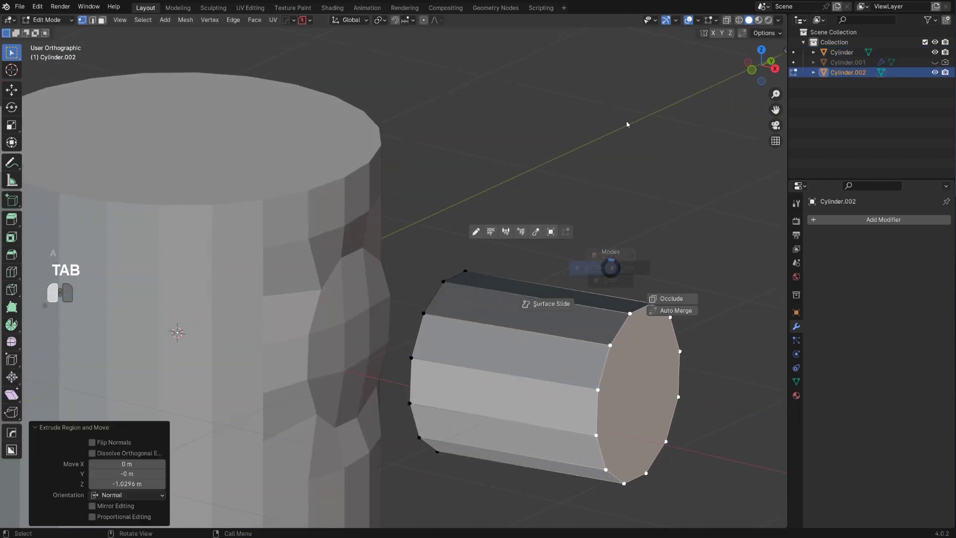
Step: Select the distorted five-by-five patch of faces on the main cylinder's wall and delete it
scroll(545, 348, down, 2)
middle_drag(543, 369, 470, 364)
click(404, 263)
scroll(404, 264, up, 2)
key(Tab)
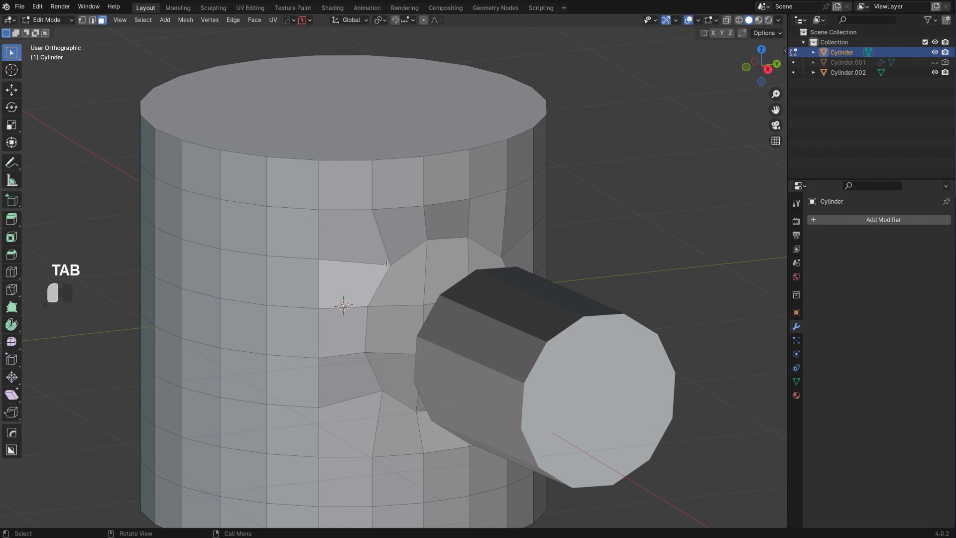
click(356, 246)
ctrl+click(359, 424)
middle_drag(472, 351, 450, 398)
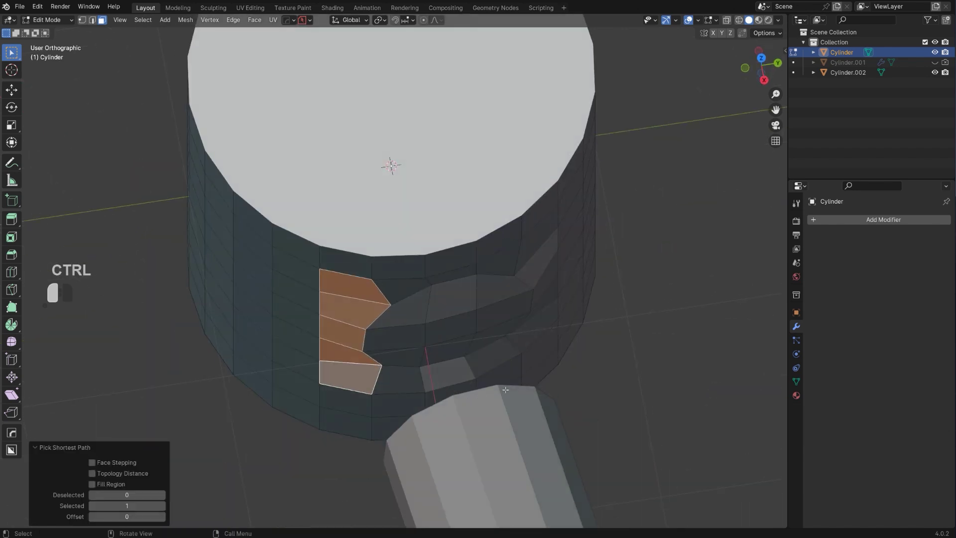
ctrl+click(542, 316)
middle_drag(542, 316, 539, 259)
ctrl+click(535, 205)
ctrl+click(403, 214)
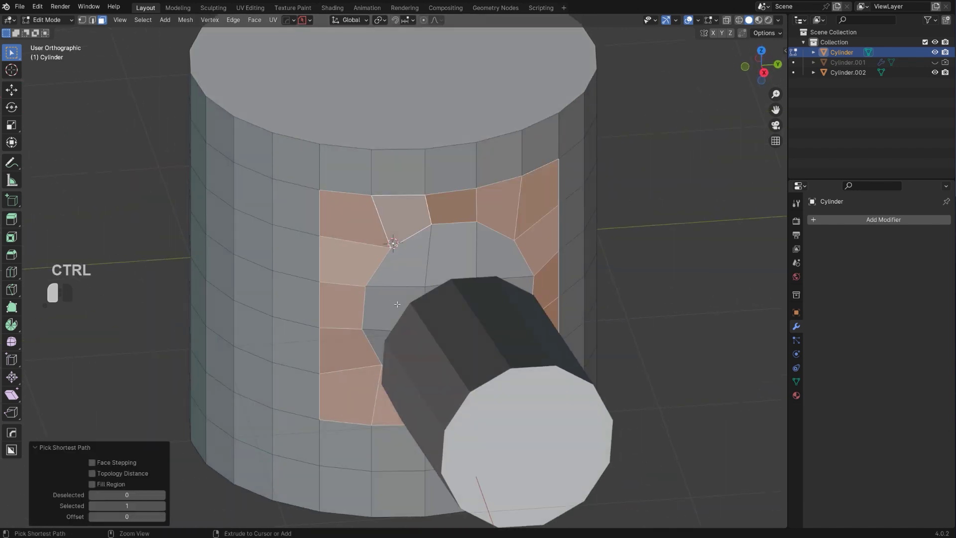
ctrl+click(397, 303)
middle_drag(443, 332, 489, 349)
ctrl+click(486, 327)
ctrl+click(484, 268)
ctrl+click(467, 269)
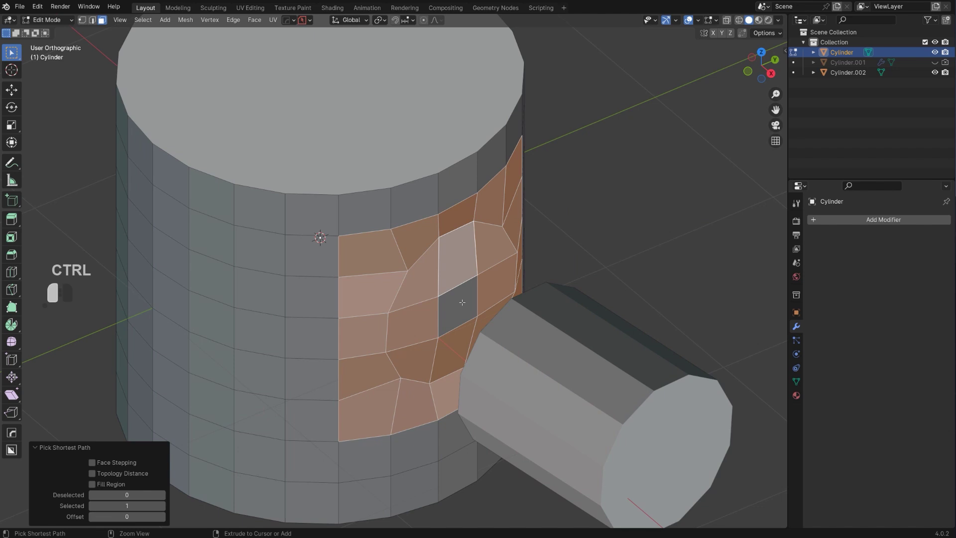
ctrl+click(462, 302)
key(x)
click(521, 313)
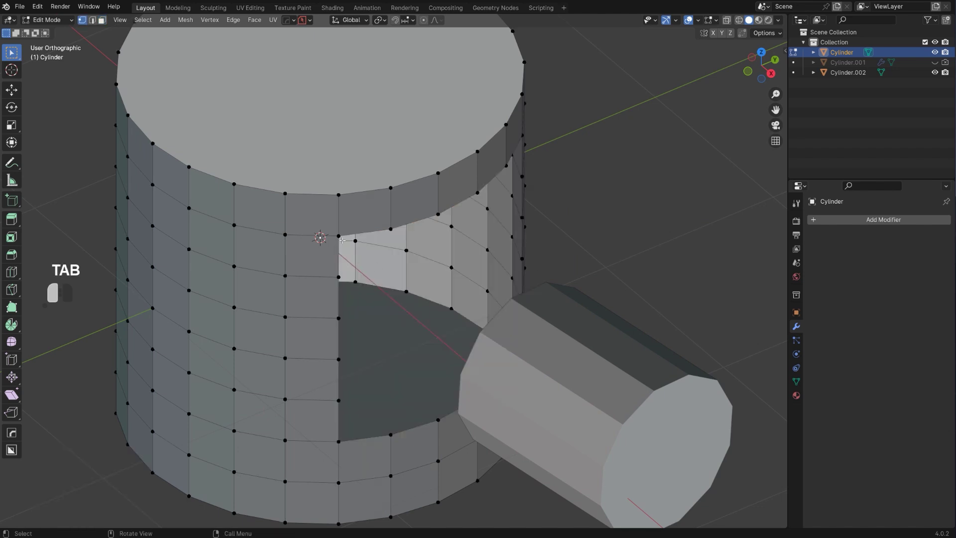
Step: Rebuild the missing wall faces with MACHIN3tools Smart Face, starting from one corner vertex of the opening
middle_drag(419, 259, 566, 312)
key(4)
key(4)
key(4)
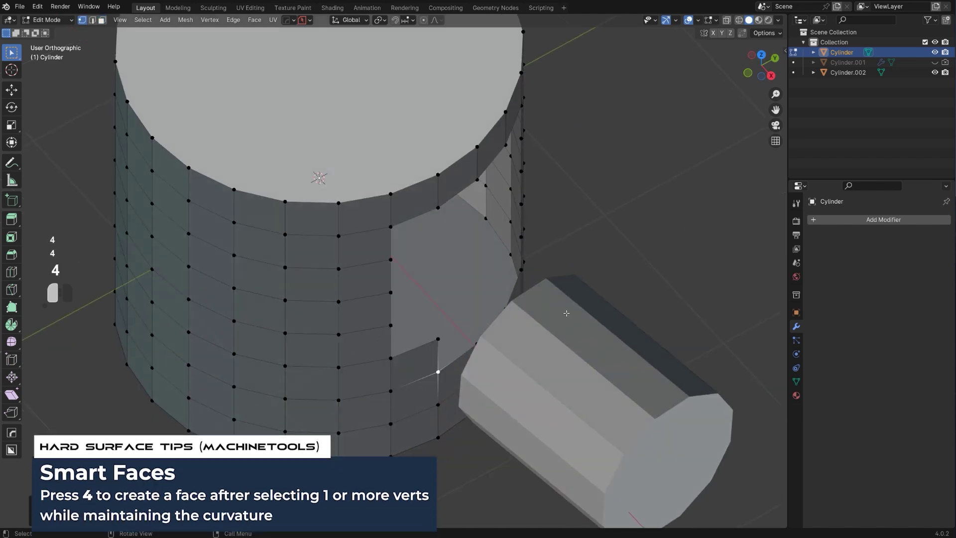
key(4)
key(4)
key(4)
key(4)
key(4)
key(4)
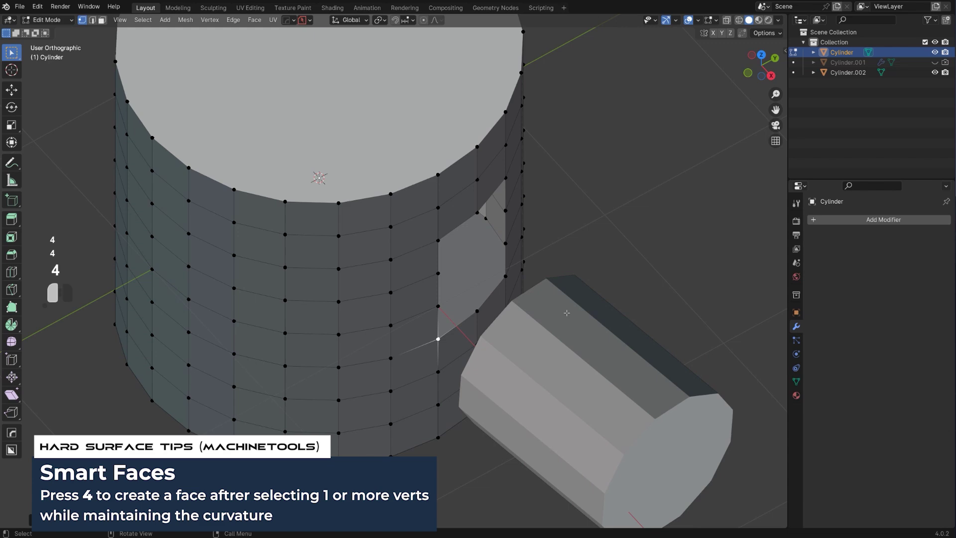
key(4)
Step: In top view, move the circular cutter object about 1.03 m towards the main cylinder so it penetrates the wall
key(Tab)
middle_drag(566, 312, 509, 270)
scroll(461, 264, up, 1)
key(Tab)
key(Tab)
click(473, 252)
scroll(509, 271, down, 1)
shift+middle_drag(509, 271, 546, 346)
key(KP_7)
scroll(543, 270, down, 3)
key(g)
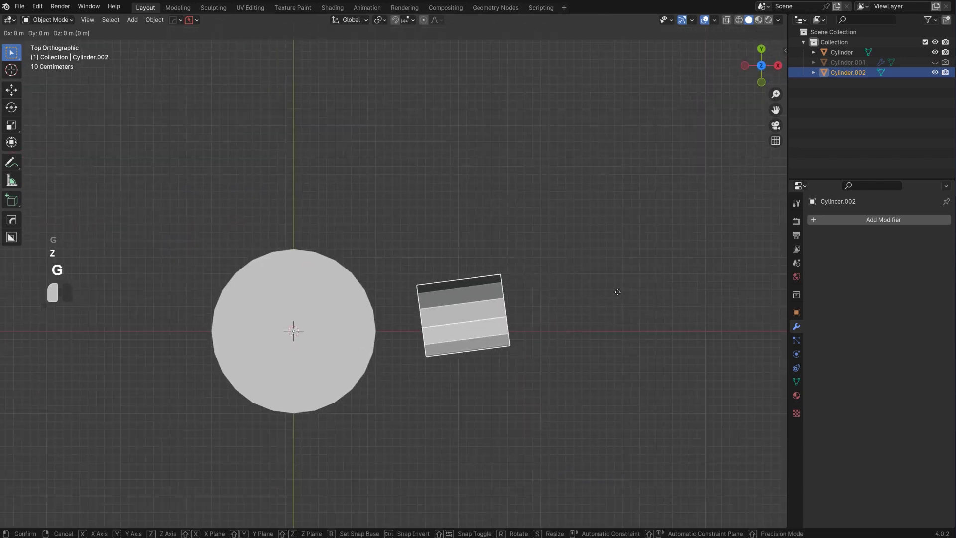
key(shift)
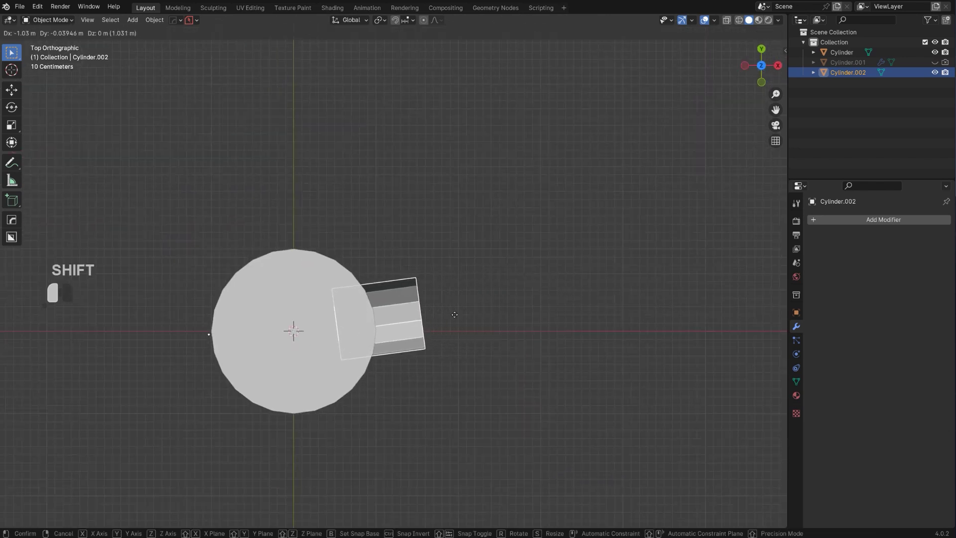
click(455, 314)
Step: Turn on the HardOps wireframe display for the main cylinder
middle_drag(454, 314, 417, 270)
click(480, 247)
key(q)
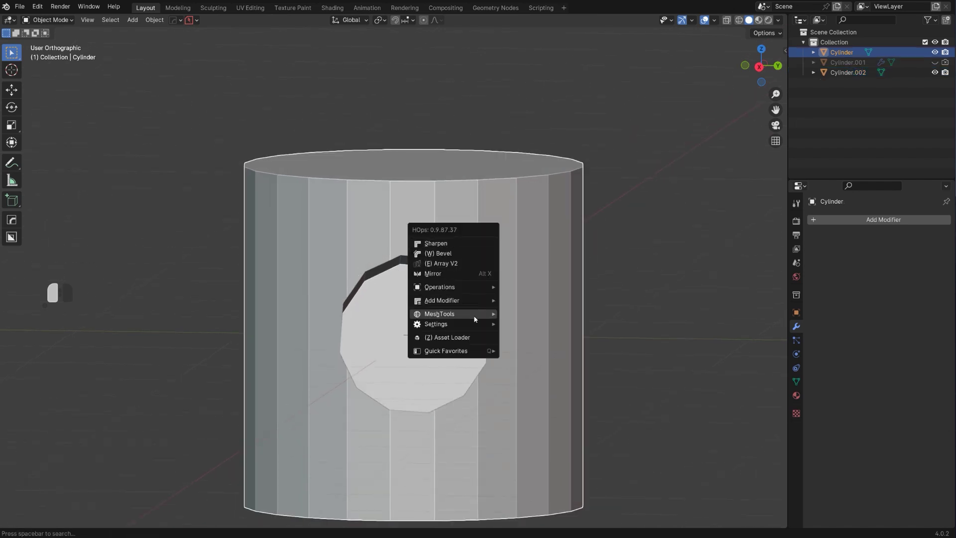
mouse_move(494, 329)
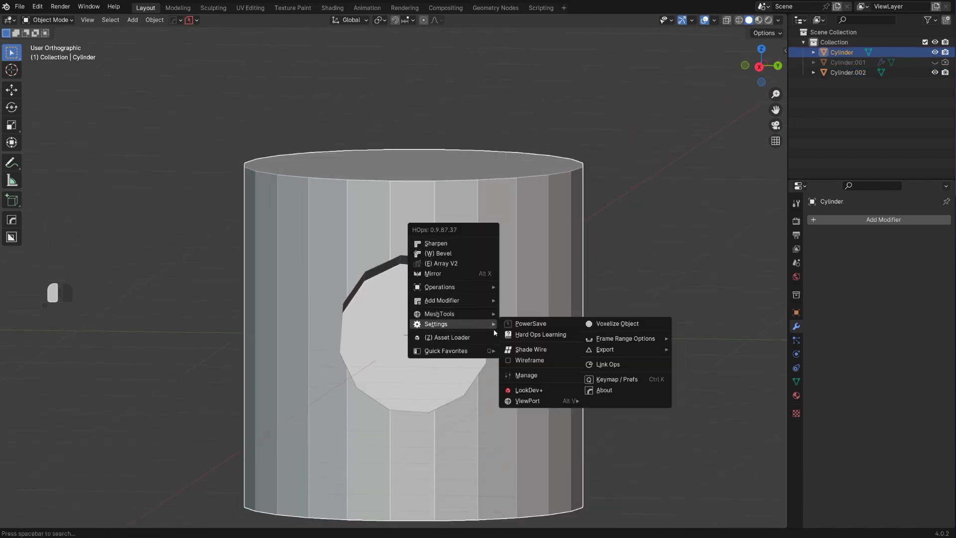
click(545, 359)
scroll(503, 330, up, 2)
Step: Highlight the horizontal and vertical edge loops framing the cutter to check its fit with the cylinder's topology
click(416, 269)
key(Tab)
middle_drag(426, 282, 429, 193)
scroll(429, 193, up, 1)
click(435, 349)
key(Tab)
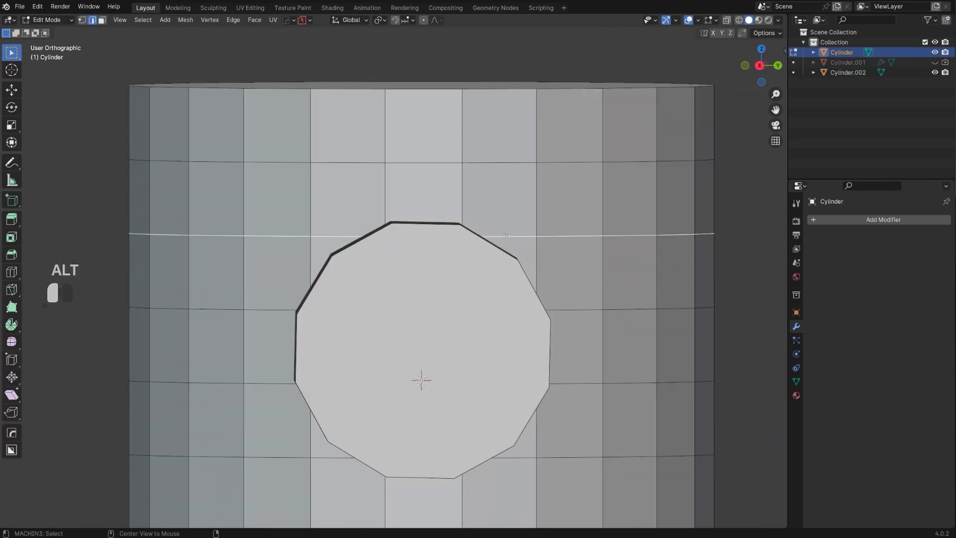
alt+shift+click(320, 247)
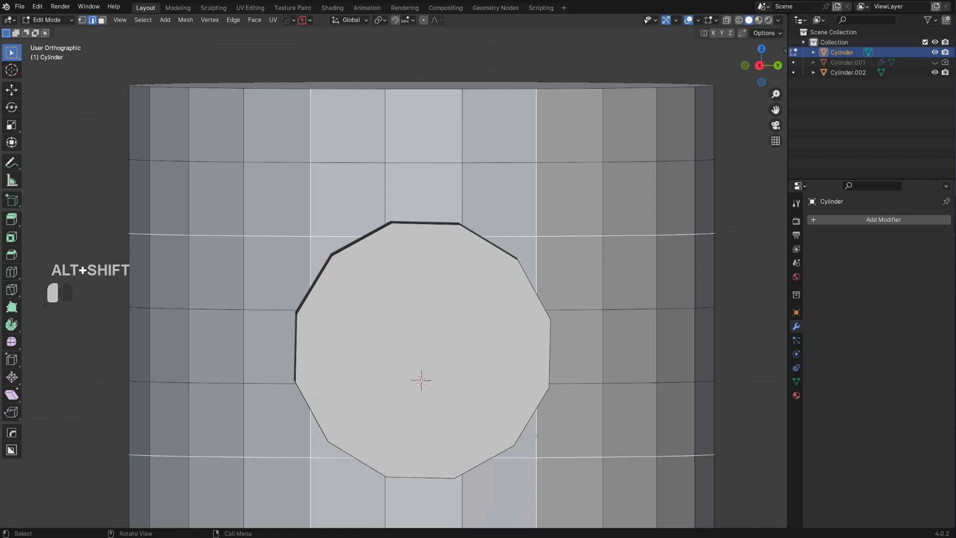
scroll(518, 408, down, 2)
Step: Subtract the circular cutter from the main cylinder with a HardOps Difference boolean
key(Tab)
scroll(496, 199, up, 1)
middle_drag(490, 224, 614, 337)
click(615, 337)
shift+click(536, 268)
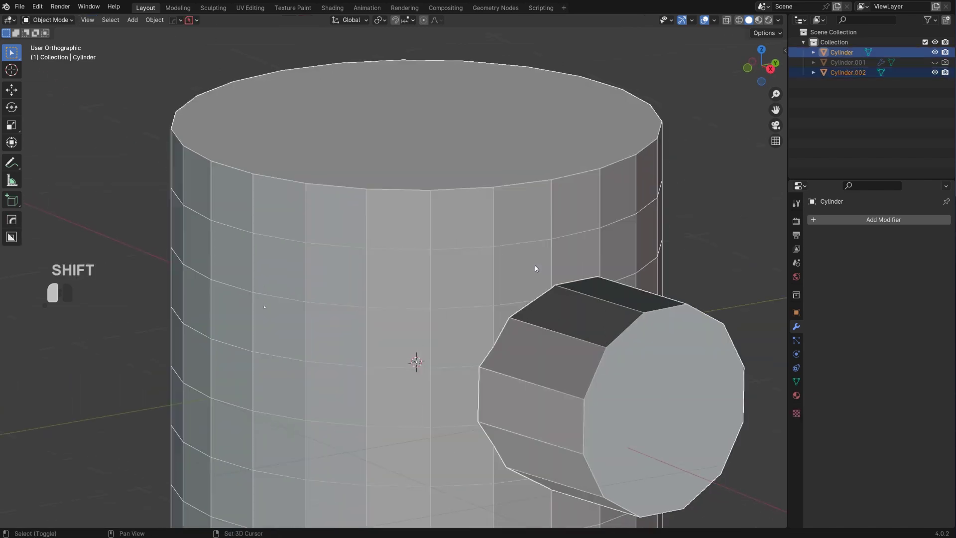
key(q)
click(505, 181)
scroll(538, 277, up, 1)
shift+middle_drag(538, 277, 488, 251)
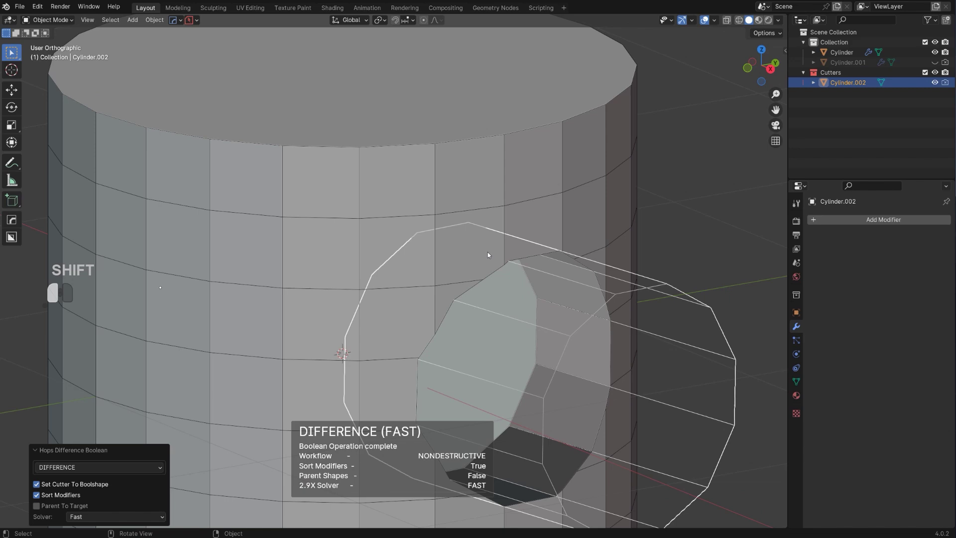
Step: Apply the main cylinder's Boolean modifier with HardOps Smart Apply
click(488, 252)
key(q)
mouse_move(462, 297)
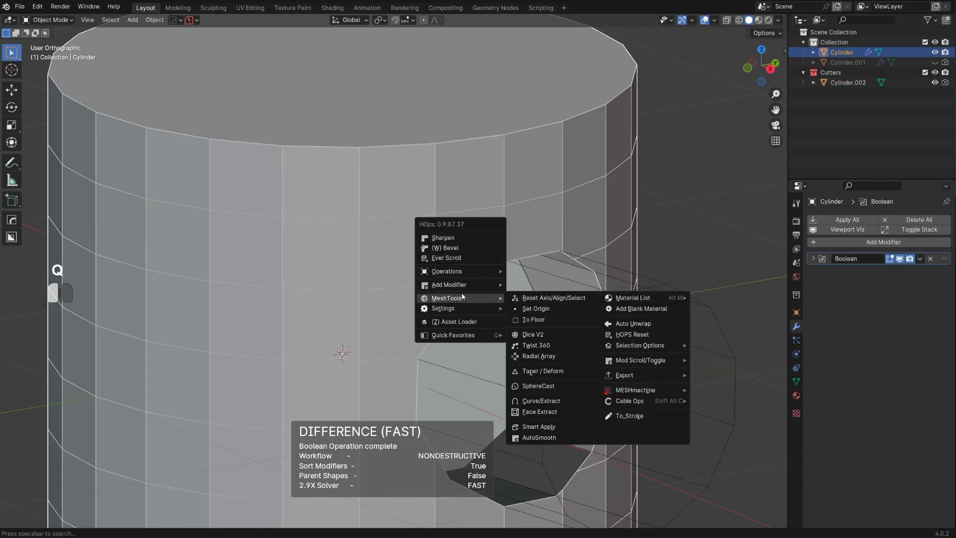
mouse_move(448, 271)
click(558, 360)
Step: Delete the inner faces left by the cutter inside the hole and hide the Cutters collection
key(Tab)
scroll(488, 321, down, 2)
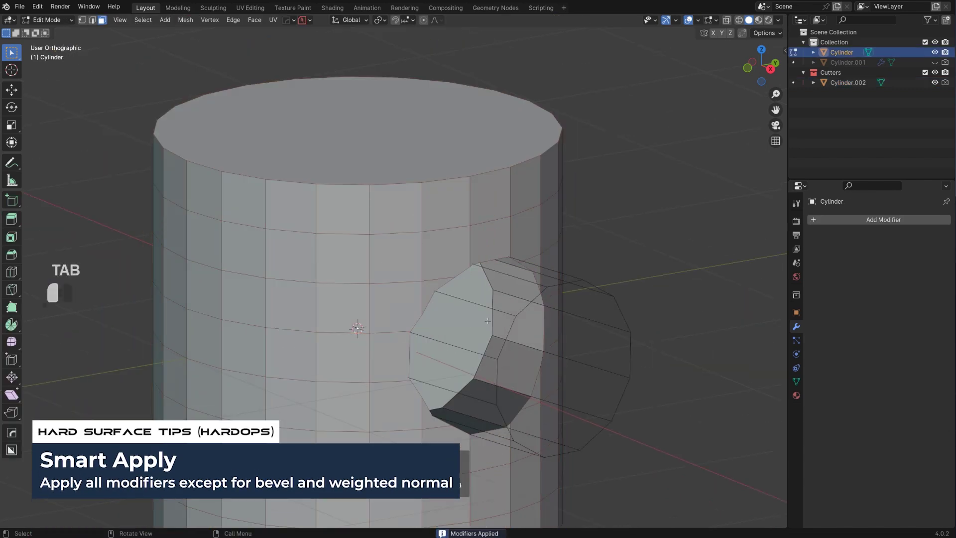
click(488, 321)
key(x)
click(438, 294)
shift+middle_drag(426, 300, 364, 285)
key(Tab)
key(shift+2)
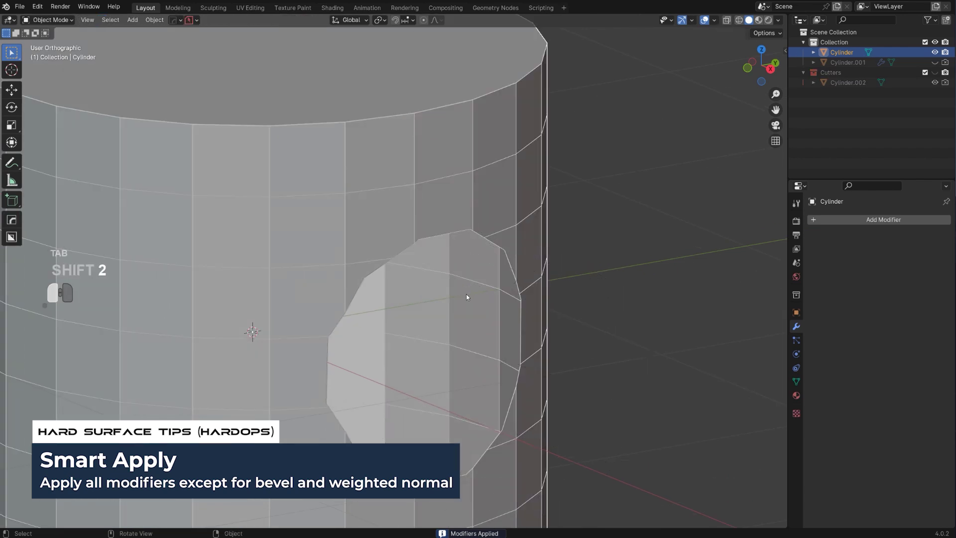
Step: Merge the two stray vertices along the hole's upper rim into the neighbouring circle vertices with Smart Vert
middle_drag(466, 294, 422, 354)
scroll(421, 354, up, 3)
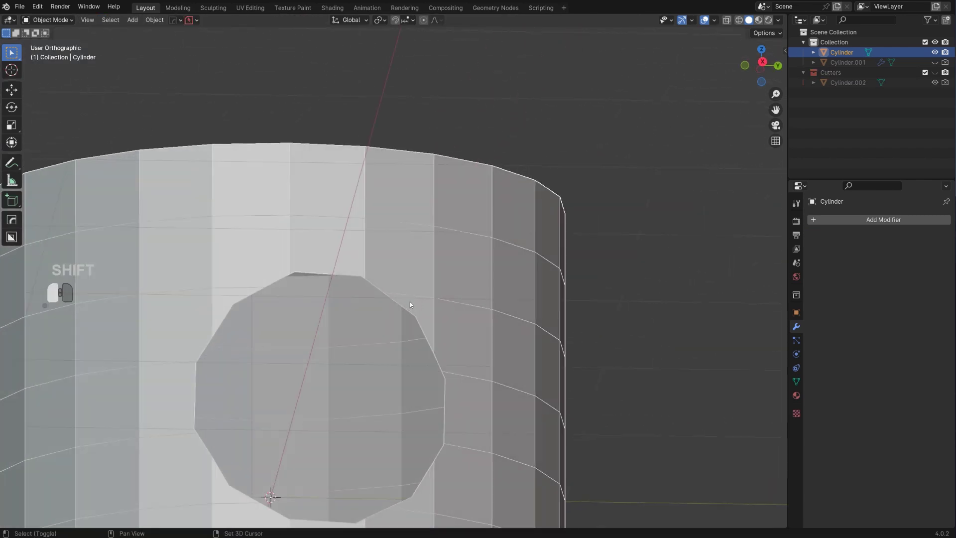
key(Tab)
scroll(402, 261, up, 4)
shift+click(385, 246)
key(1)
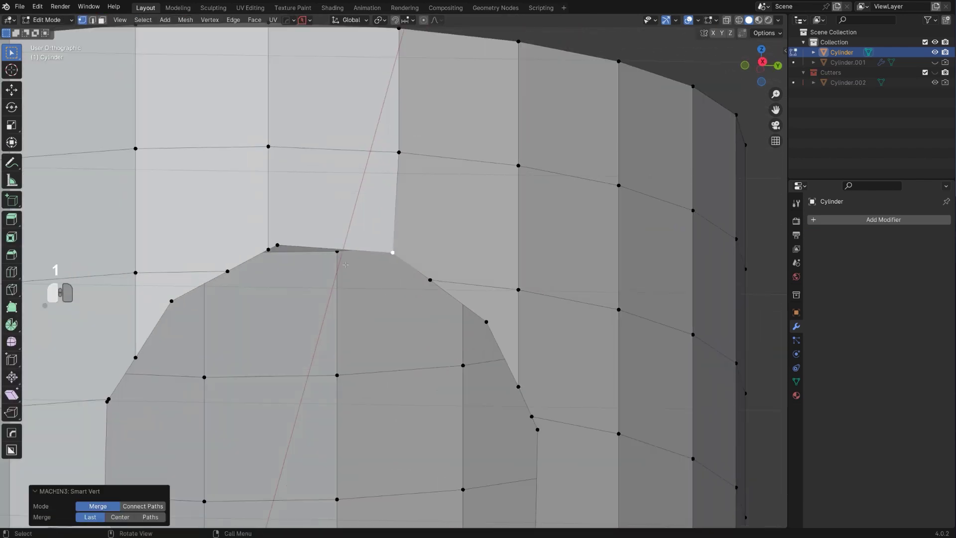
click(268, 249)
key(1)
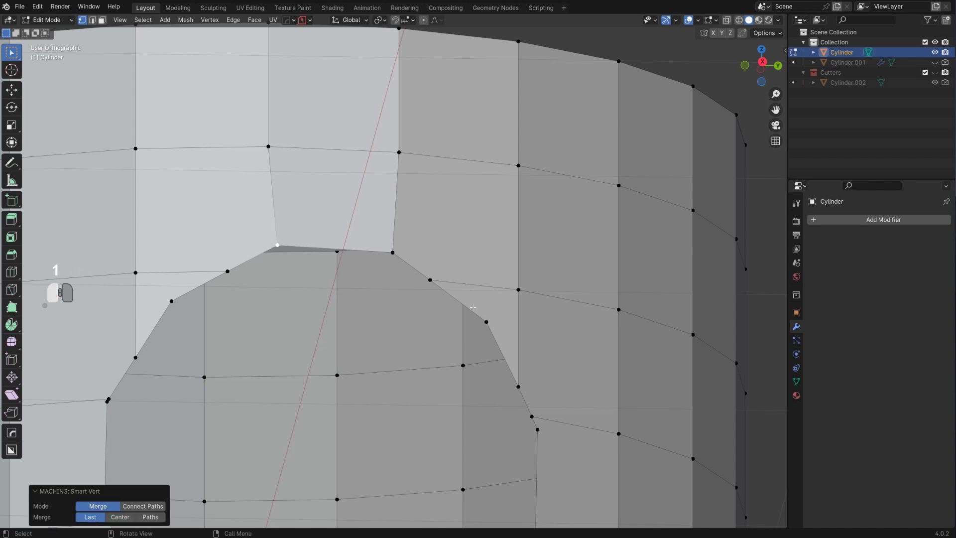
middle_drag(277, 244, 281, 253)
scroll(348, 279, down, 2)
Step: Knife-cut two edges from the hole's upper-right rim vertex to the adjacent corner grid vertices
middle_drag(438, 299, 476, 324)
shift+middle_drag(476, 323, 423, 213)
key(k)
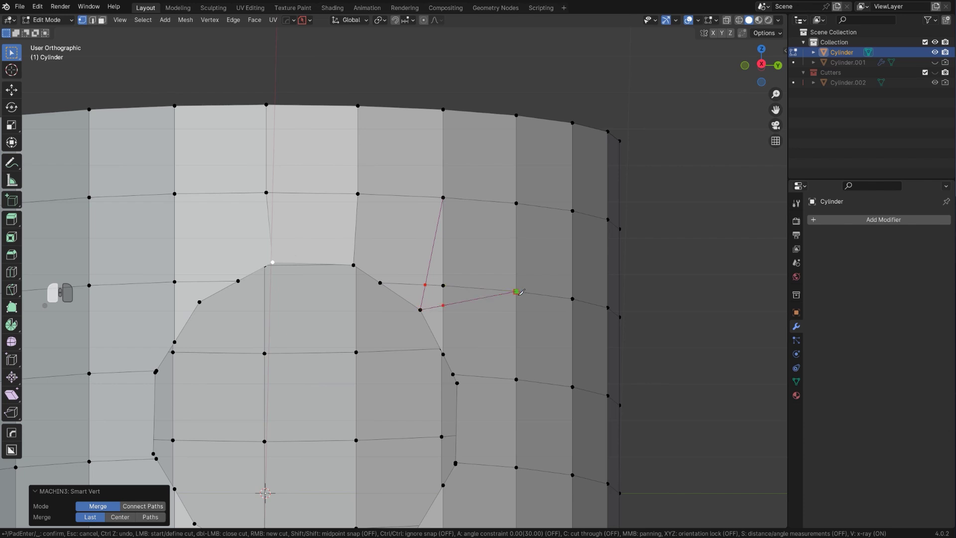
key(space)
scroll(444, 278, down, 1)
shift+middle_drag(444, 278, 428, 223)
key(Tab)
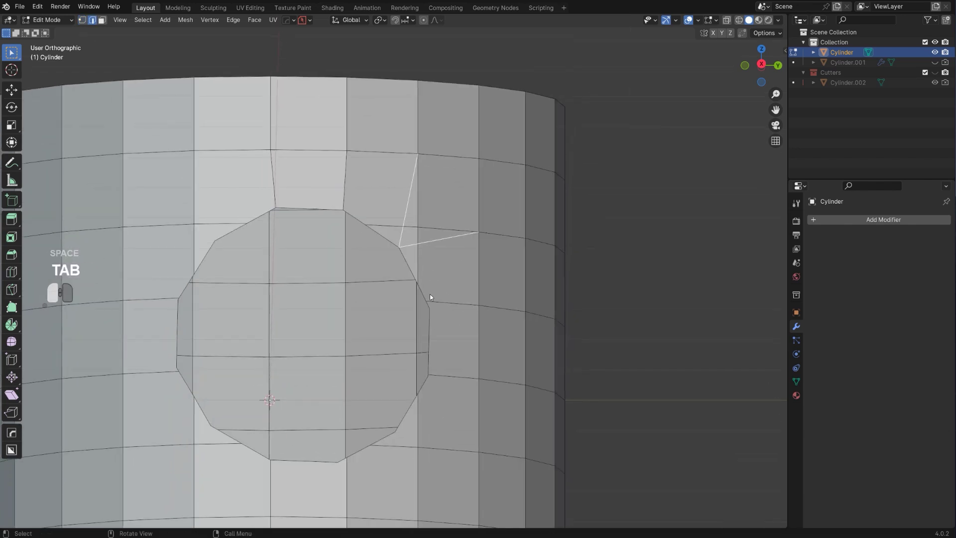
Step: Merge the stray vertex on the hole's right rim and dissolve the leftover edges around the upper-right corner
key(1)
click(425, 302)
key(Tab)
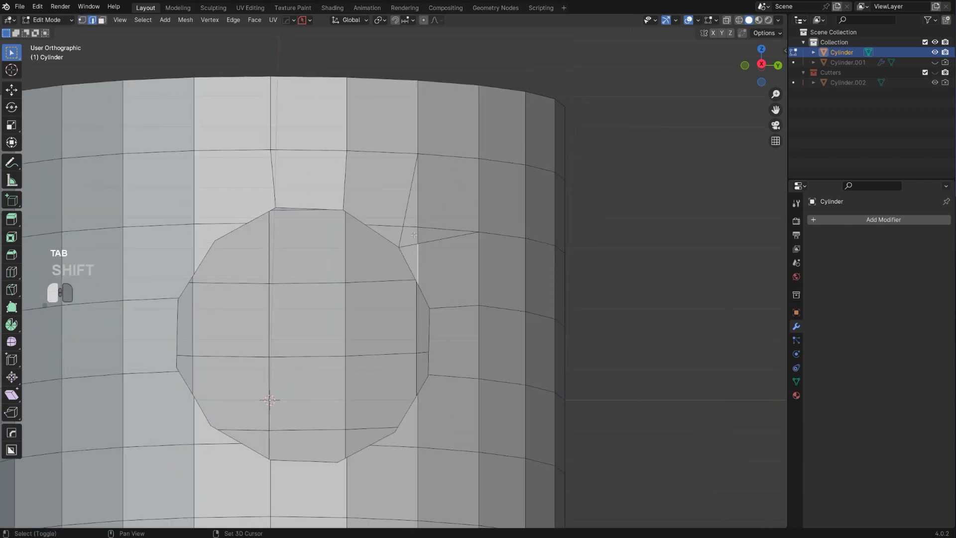
key(x)
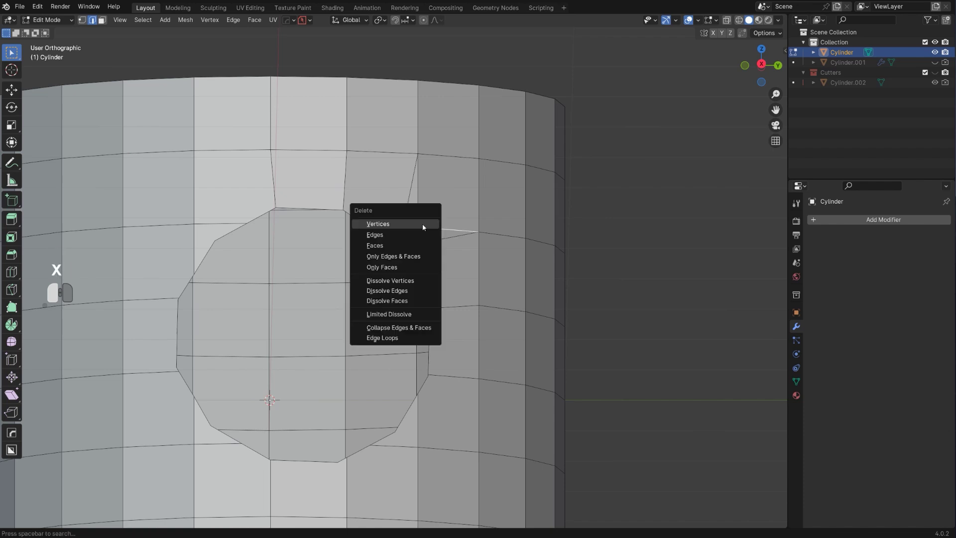
click(414, 289)
shift+middle_drag(284, 231, 413, 305)
scroll(414, 305, up, 1)
key(Tab)
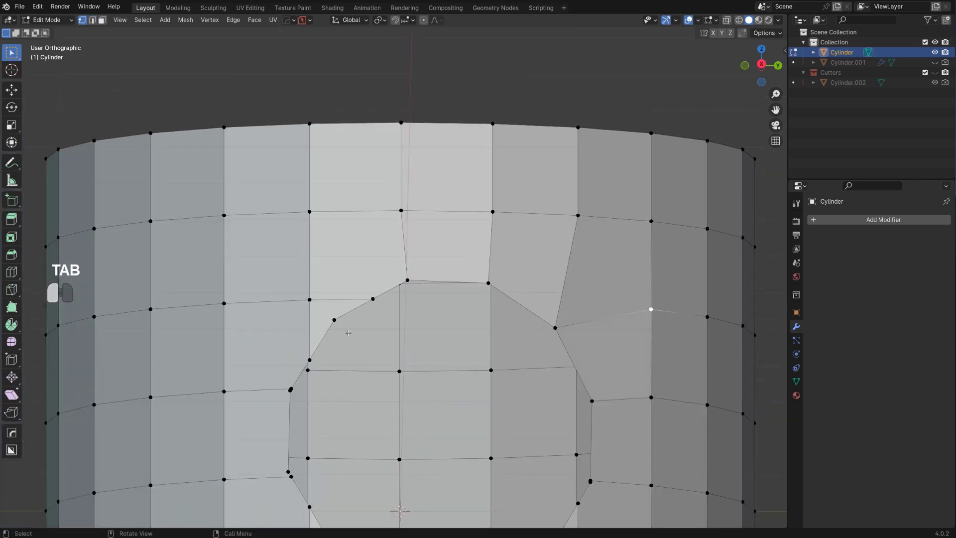
Step: Knife-cut the hole's upper-left corner to the grid, merge the stray rim vertices and dissolve the redundant edges there
key(k)
key(space)
key(1)
shift+middle_drag(291, 389, 354, 386)
key(2)
ctrl+shift+click(373, 290)
key(ctrl+x)
Step: Knife-cut the hole's lower-left rim vertex to two neighbouring grid vertices and merge stray rim vertices nearby
key(k)
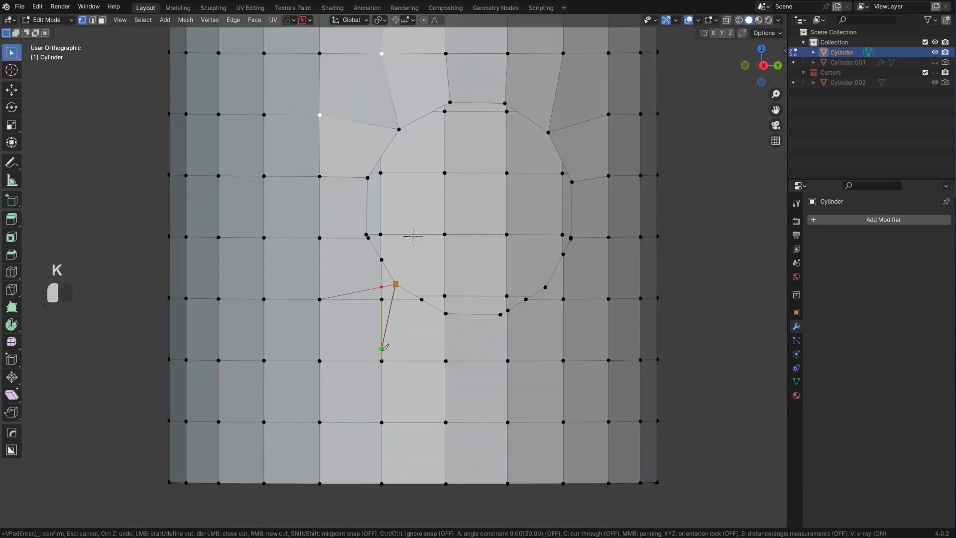
click(382, 360)
key(space)
key(Tab)
scroll(392, 270, up, 3)
shift+click(348, 210)
middle_drag(351, 214, 361, 249)
key(1)
Step: Dissolve the redundant edges beside the new cuts at the hole's lower-left corner
shift+middle_drag(453, 348, 366, 342)
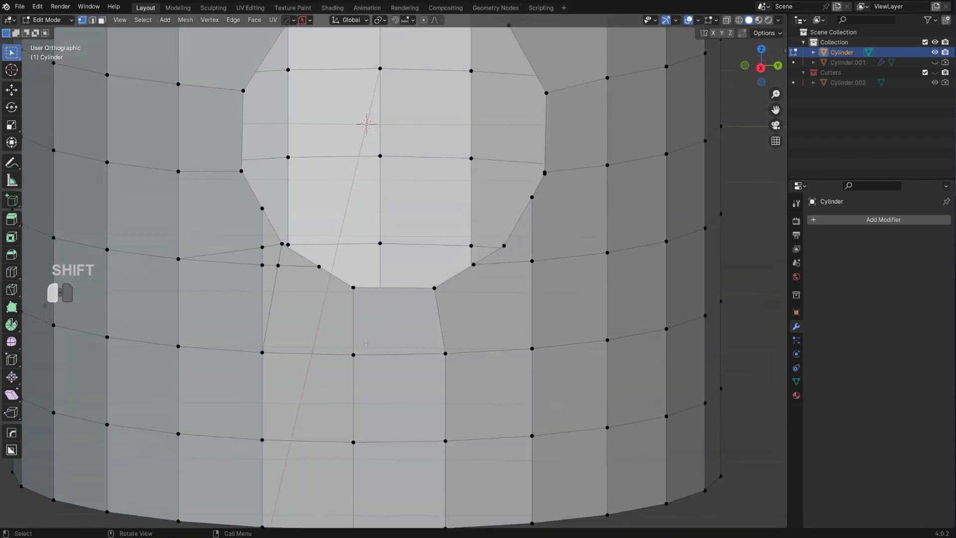
drag(353, 288, 378, 309)
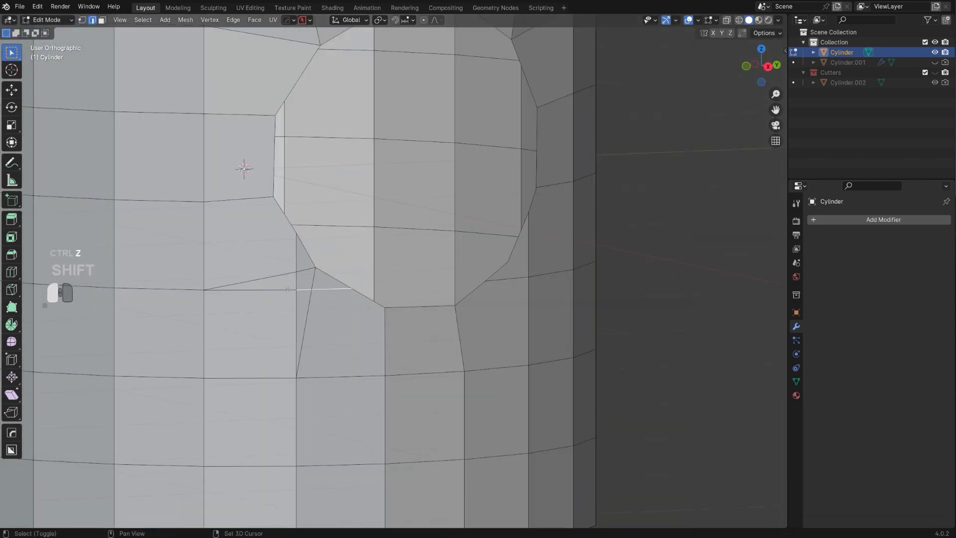
shift+click(288, 289)
key(ctrl+x)
middle_drag(423, 293, 378, 301)
key(Tab)
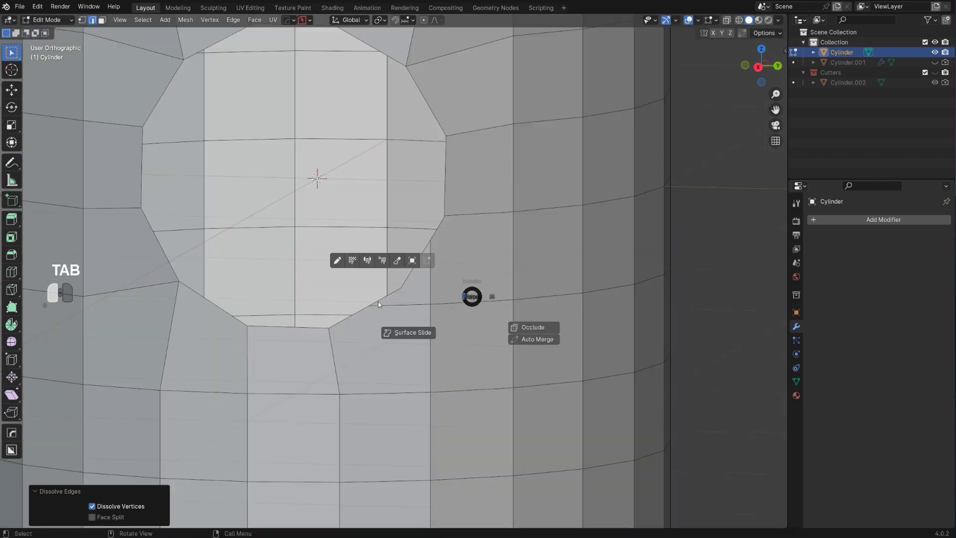
Step: Knife-cut the hole's lower-right rim vertex to the neighbouring grid vertices below and beside it
key(k)
click(402, 288)
click(430, 392)
key(space)
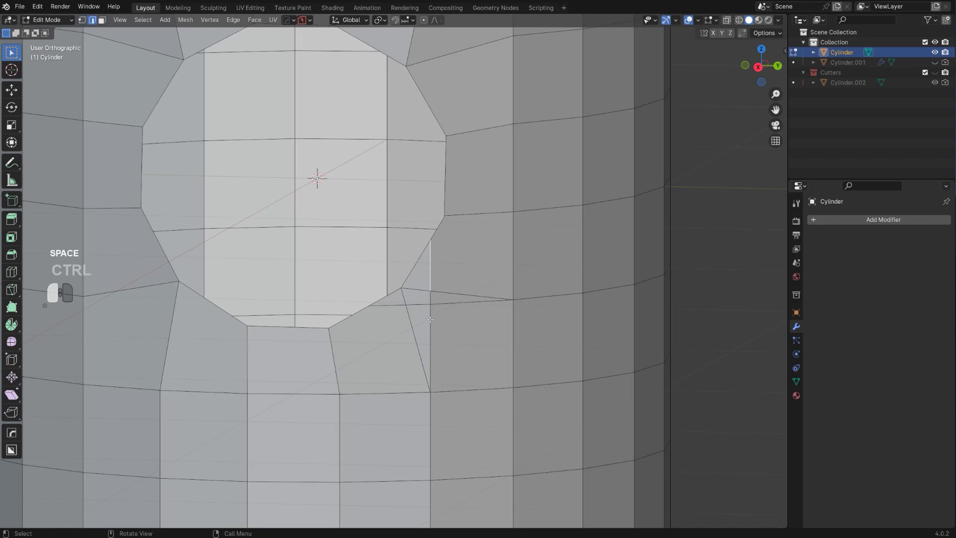
Step: Dissolve the redundant vertical and horizontal edges beside the new cuts at the hole's lower-right corner
ctrl+click(430, 319)
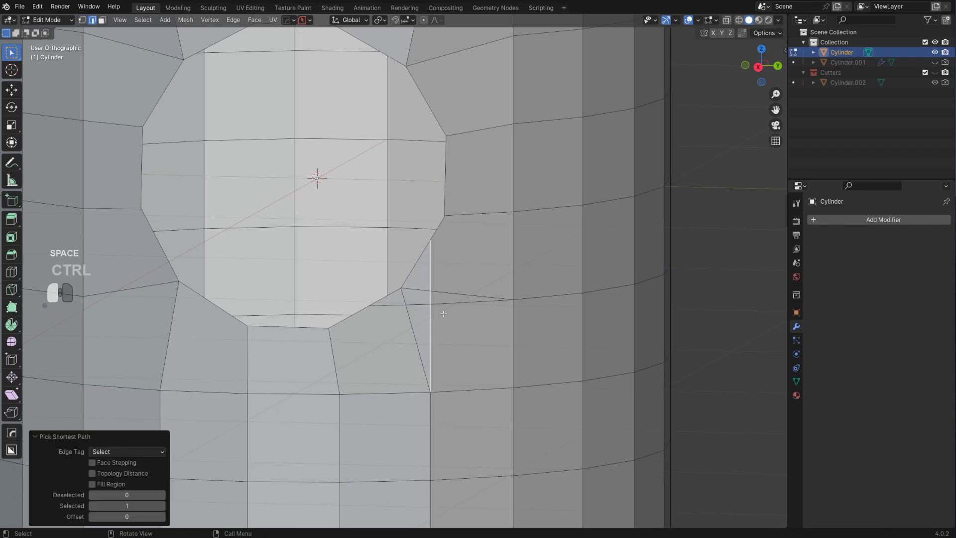
shift+click(446, 302)
ctrl+click(401, 304)
key(x)
scroll(421, 311, down, 3)
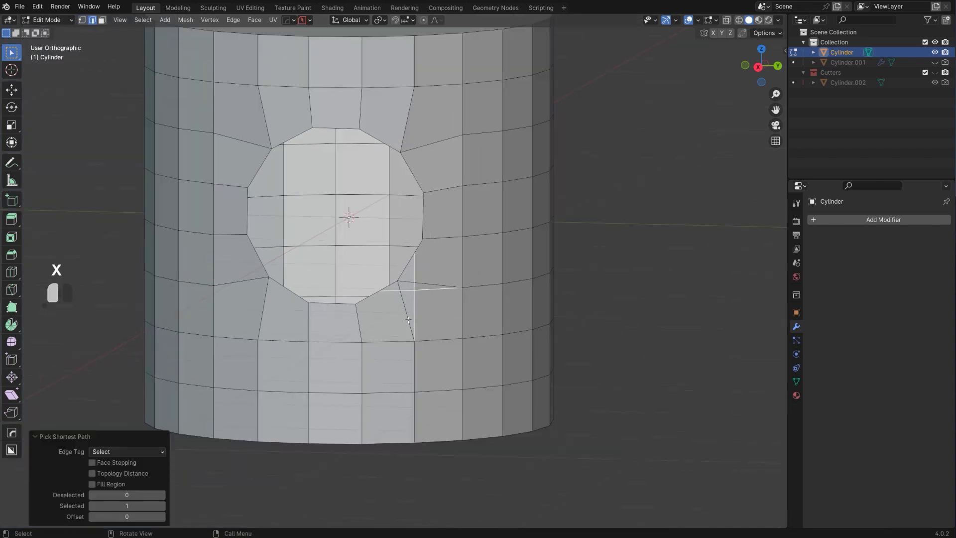
key(x)
key(z)
click(421, 311)
middle_drag(421, 311, 432, 305)
shift+middle_drag(432, 306, 465, 370)
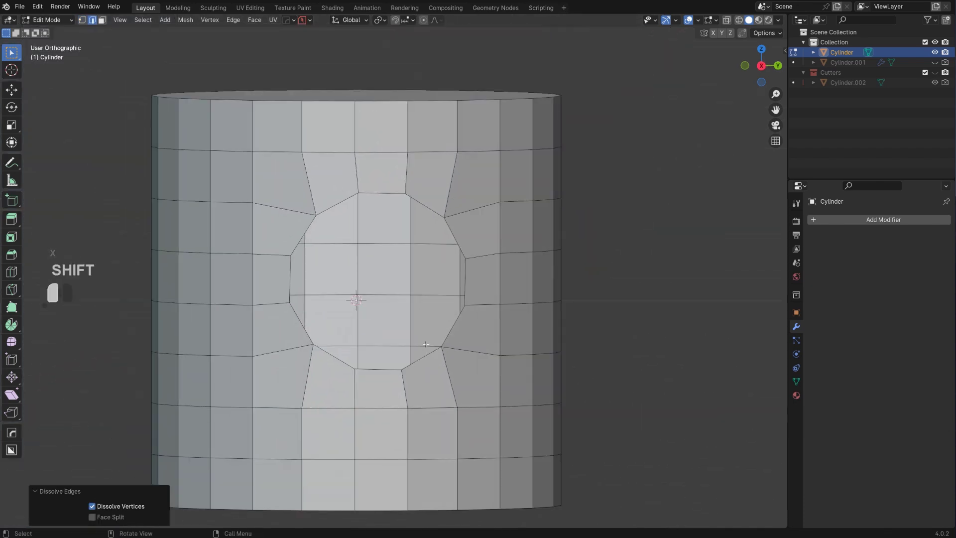
Step: Examine the cleaned-up hole in Object Mode from the front, the side and below, and in perspective view
key(Tab)
scroll(438, 274, up, 1)
scroll(438, 274, down, 2)
middle_drag(439, 274, 502, 285)
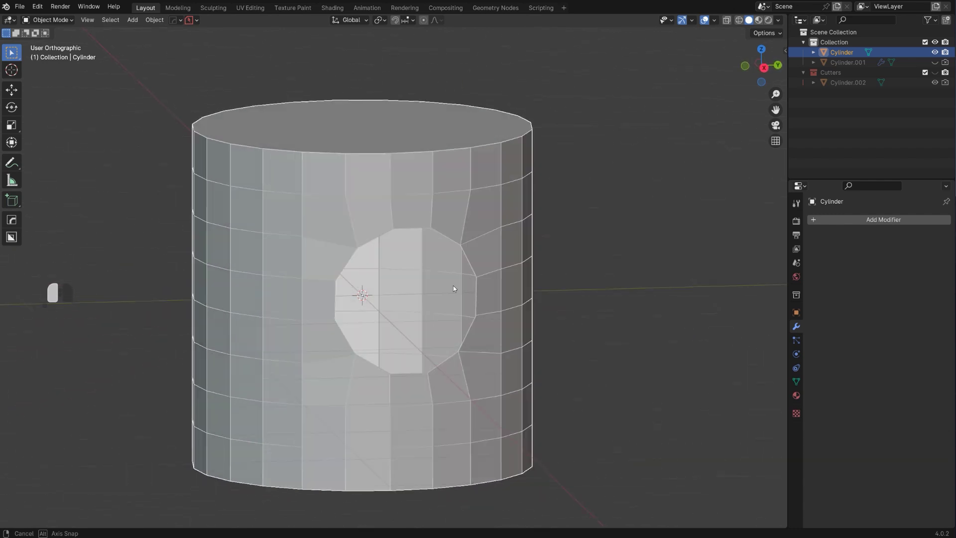
scroll(498, 273, up, 2)
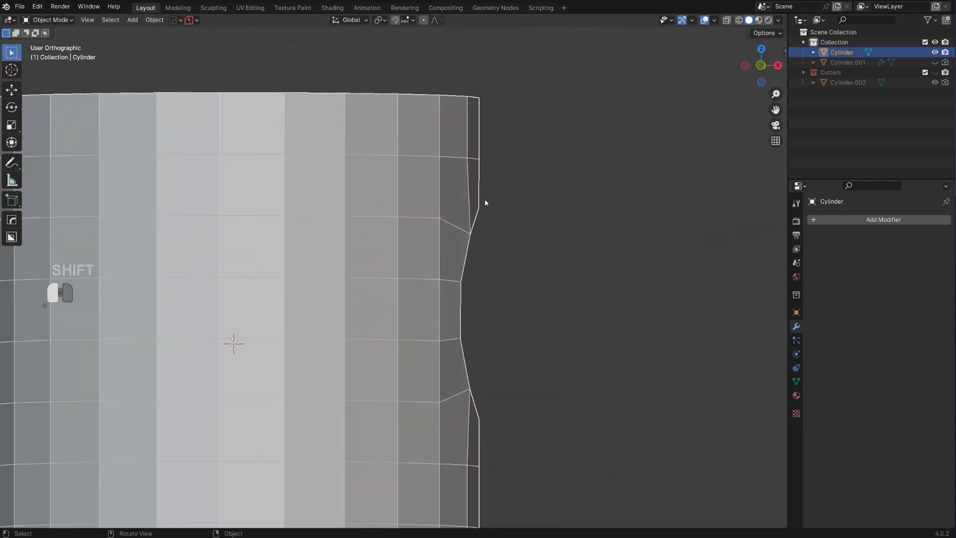
middle_drag(485, 203, 427, 277)
scroll(452, 341, down, 2)
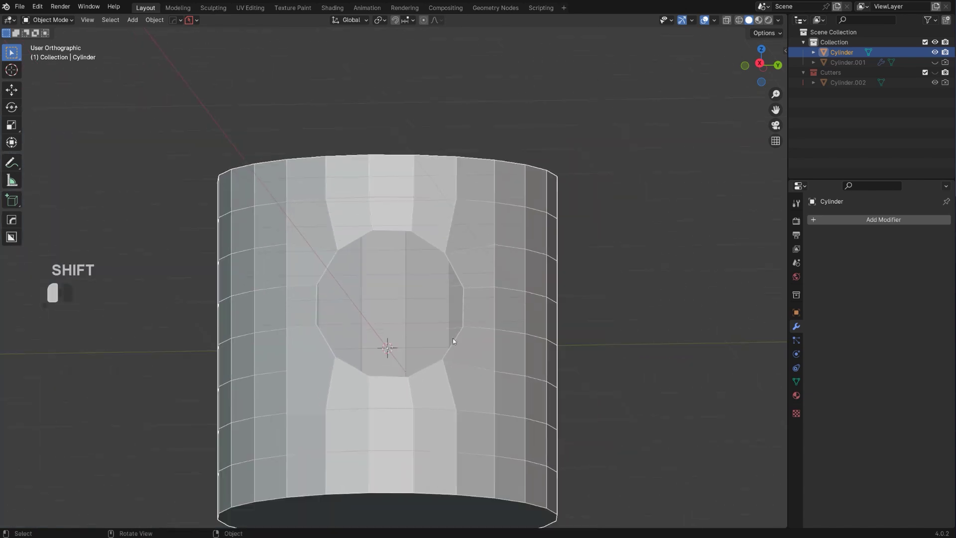
middle_drag(453, 341, 507, 290)
key(KP_5)
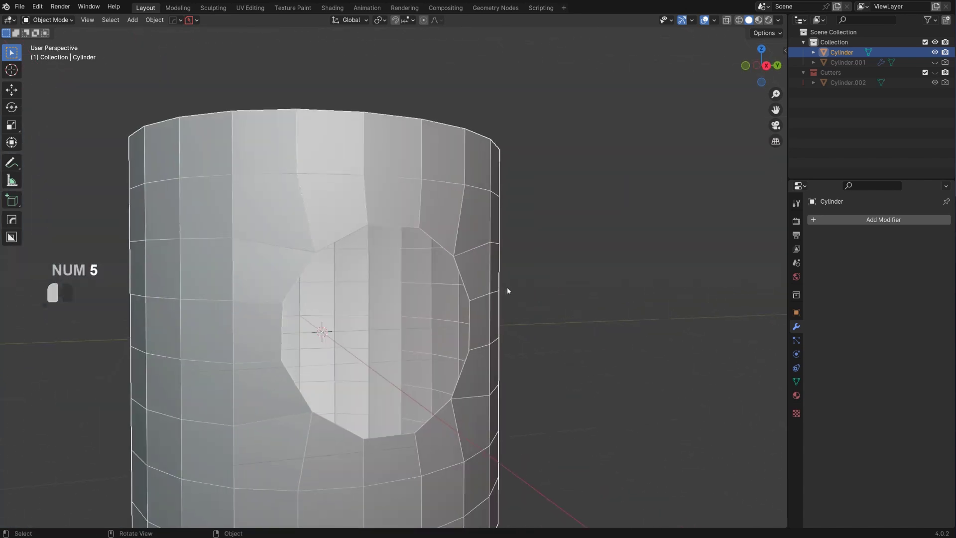
Step: Turn off the cylinder's wireframe display and add a Subdivision modifier at level 1
key(q)
mouse_move(528, 319)
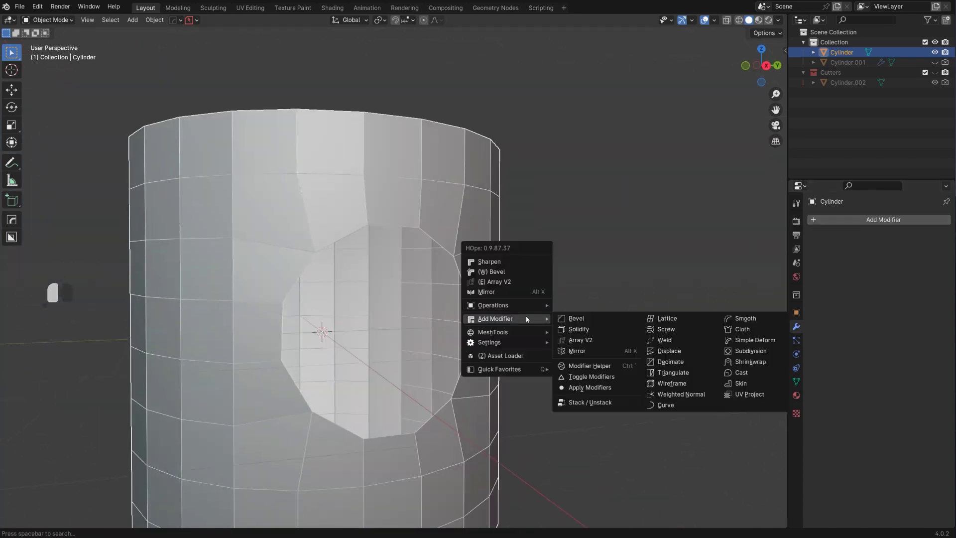
mouse_move(528, 342)
click(583, 377)
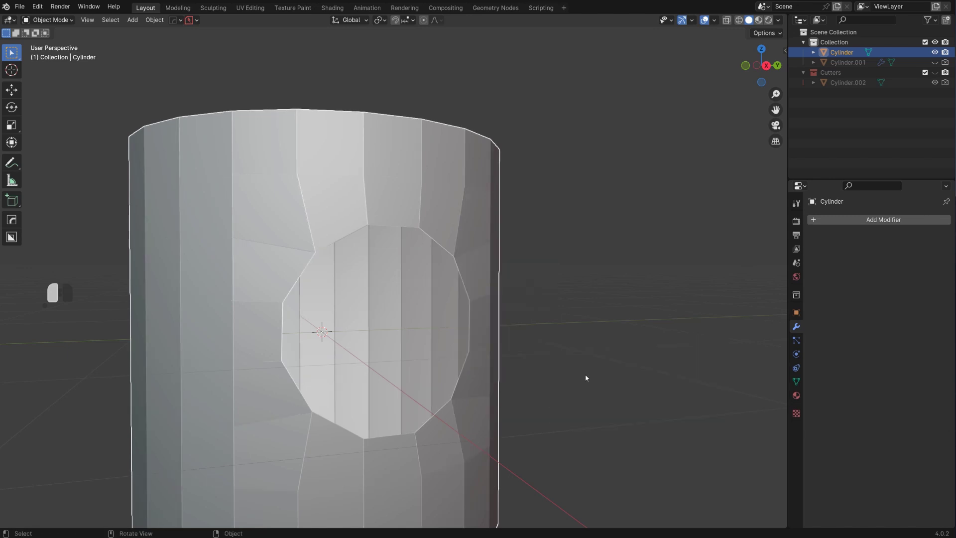
scroll(568, 353, down, 2)
shift+middle_drag(544, 314, 563, 324)
scroll(563, 327, up, 2)
key(ctrl+1)
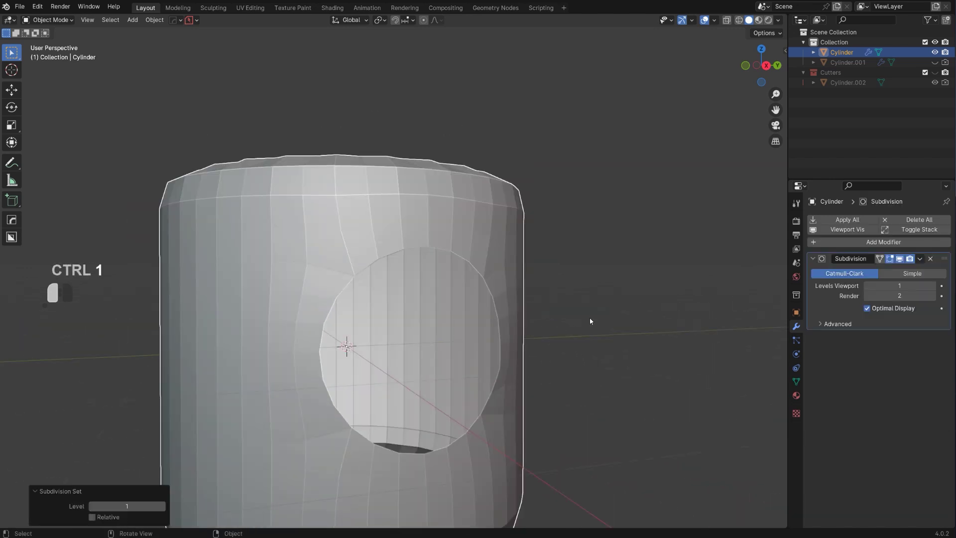
Step: Delete the cylinder's top and bottom cap faces and return to Object Mode
scroll(598, 244, down, 2)
middle_drag(539, 229, 571, 254)
key(Tab)
click(428, 214)
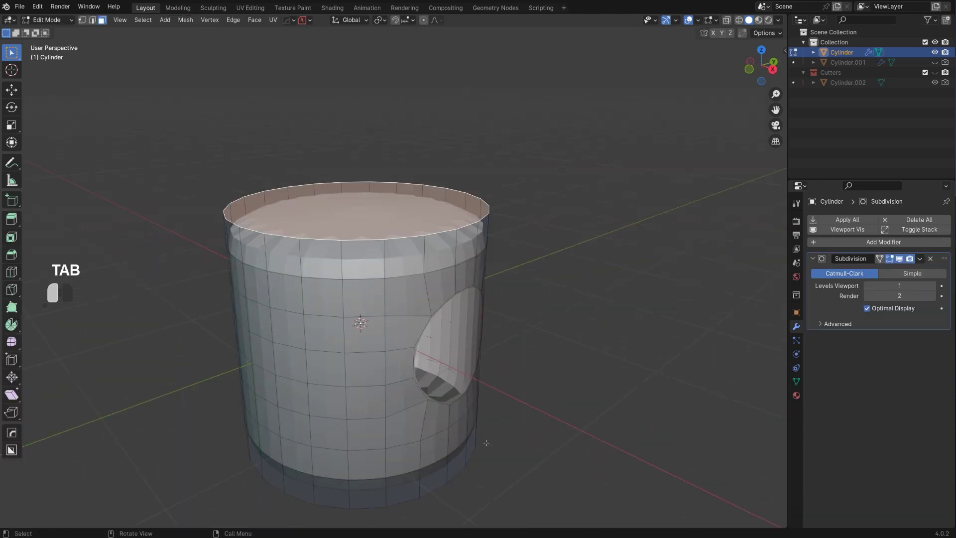
middle_drag(486, 444, 471, 366)
shift+click(427, 401)
key(x)
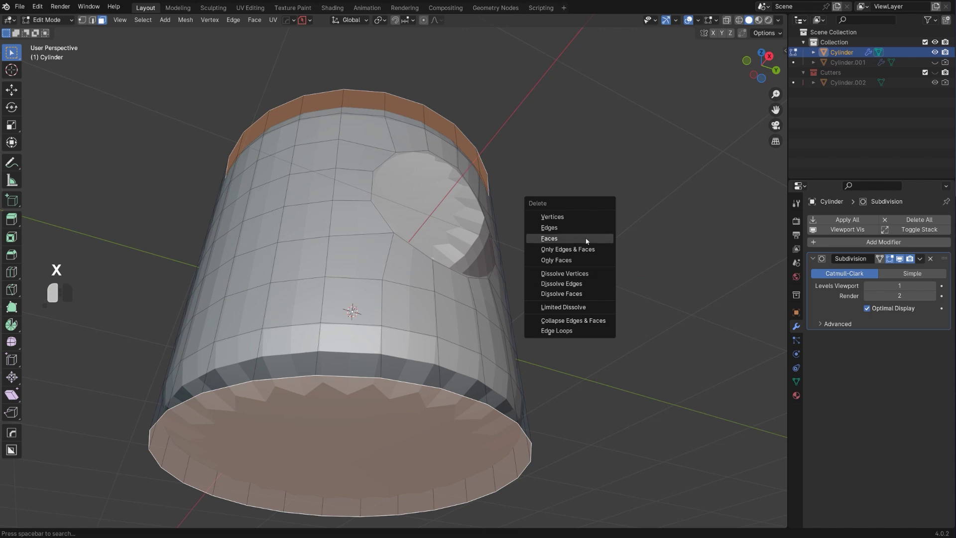
click(586, 241)
middle_drag(573, 249, 557, 300)
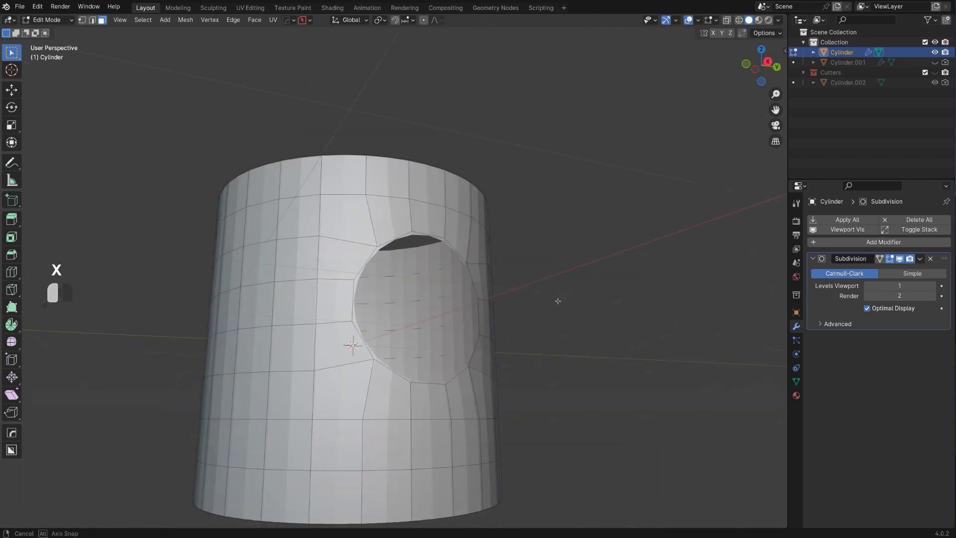
key(Tab)
scroll(563, 243, up, 1)
mouse_move(575, 230)
middle_down()
mouse_move(563, 244)
mouse_move(578, 257)
mouse_move(582, 231)
middle_up()
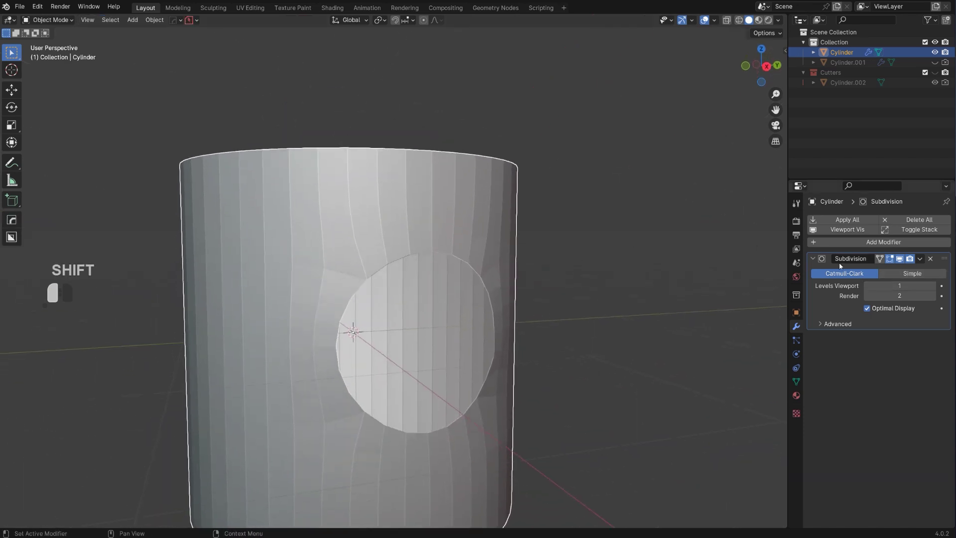
Step: Add a Shrinkwrap modifier to the cylinder with Cylinder.001 as its target
click(846, 246)
mouse_move(820, 242)
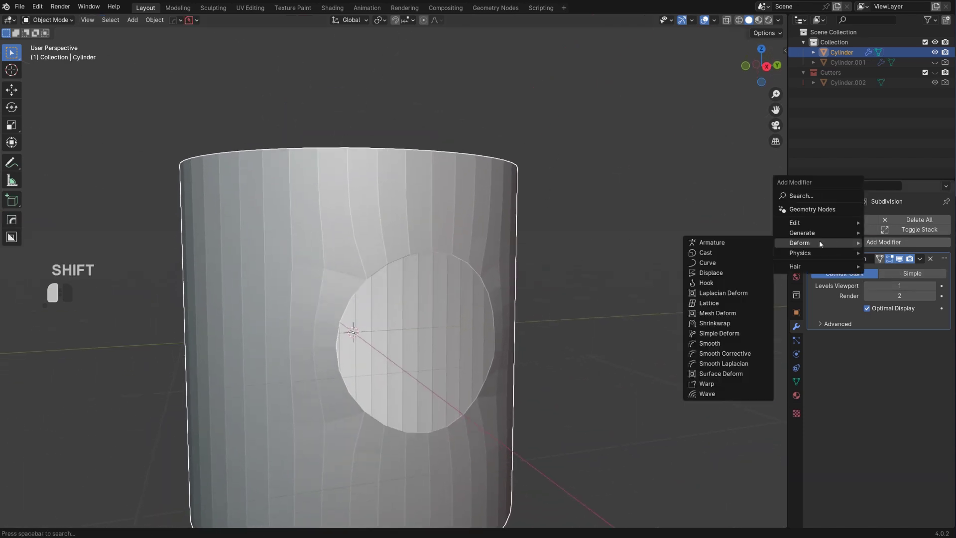
click(724, 324)
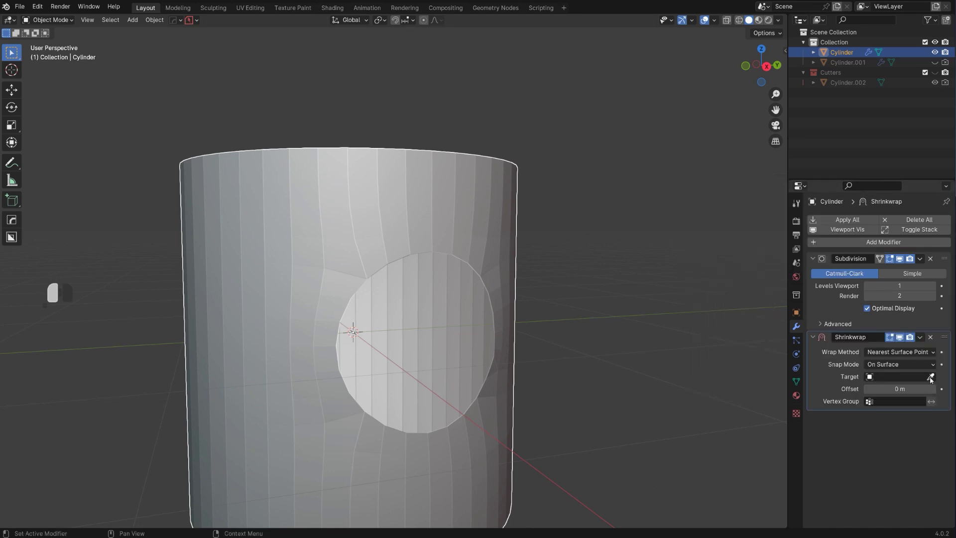
click(846, 60)
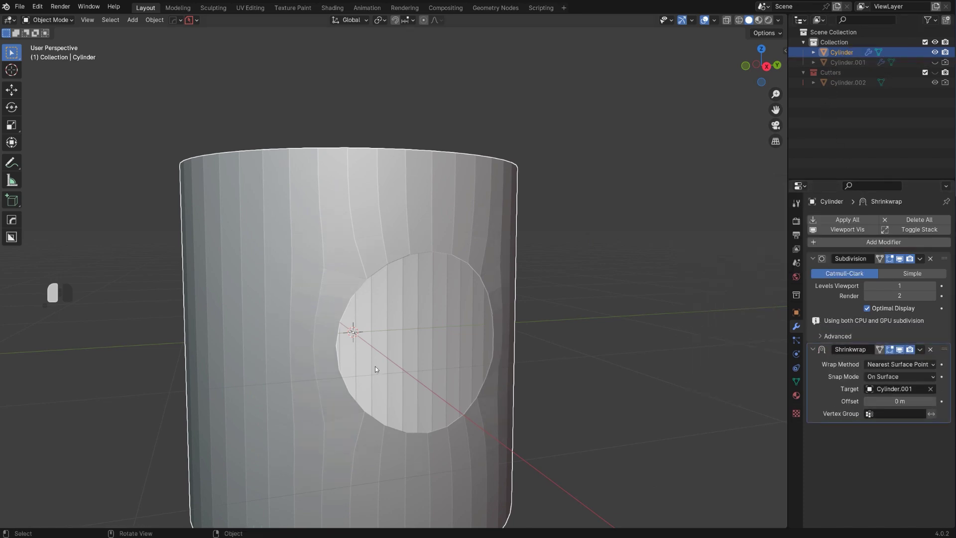
Step: Apply Shade Smooth to the cylinder with the hole
middle_drag(375, 366, 412, 284)
key(Tab)
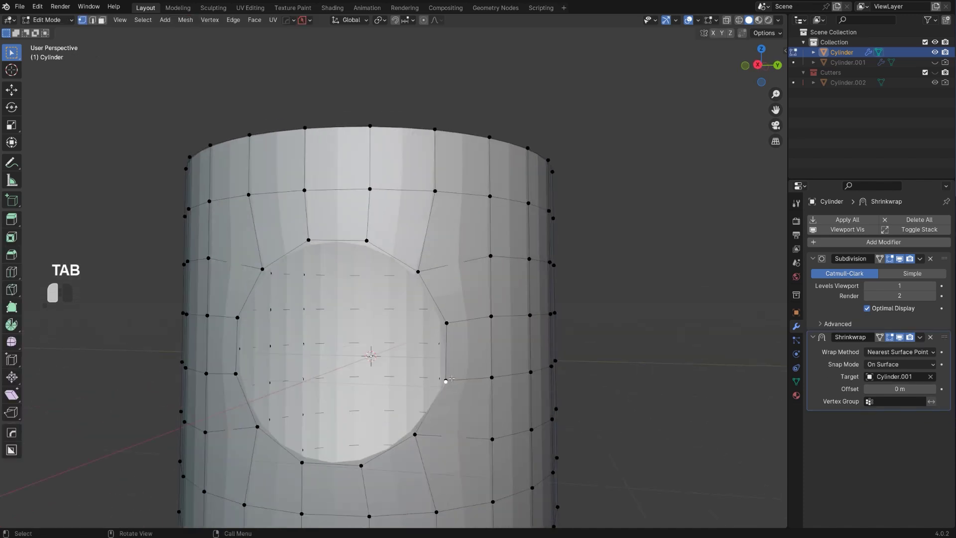
key(Tab)
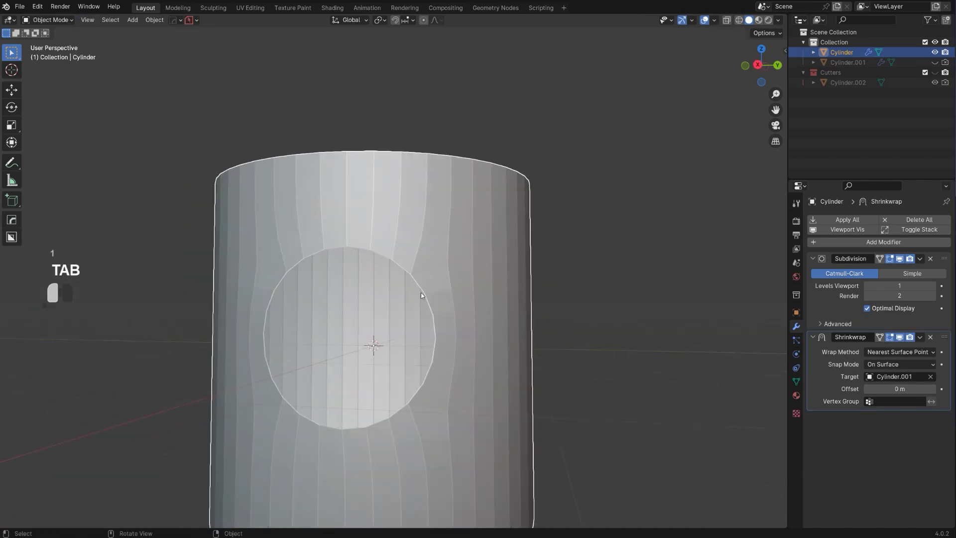
middle_drag(420, 292, 482, 289)
right_click(464, 217)
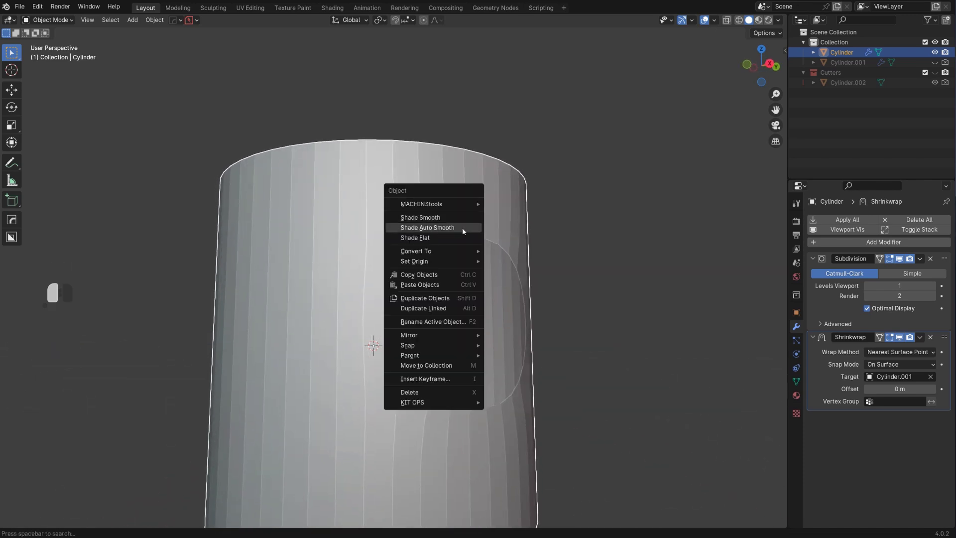
click(464, 217)
middle_drag(532, 246, 501, 243)
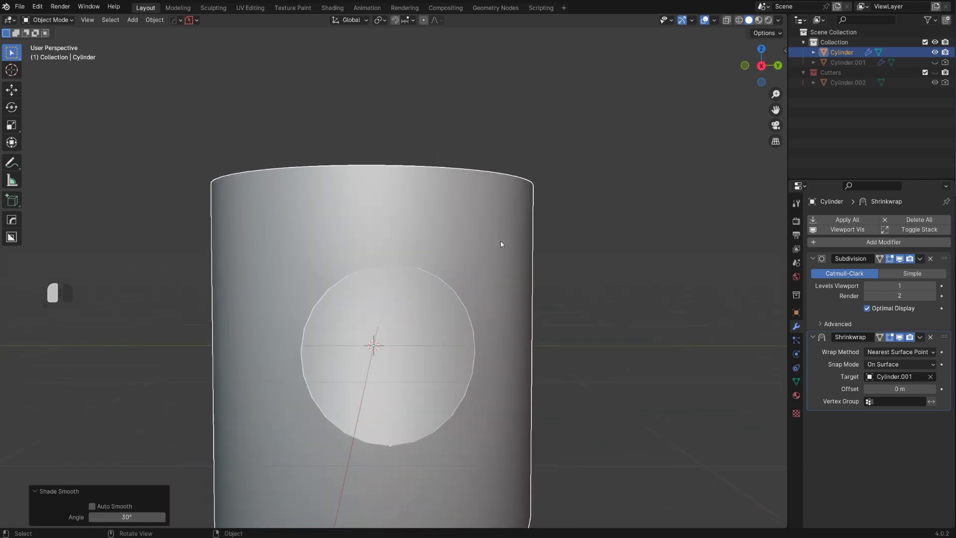
Step: Switch the viewport to the black-and-white striped matcap and examine the reflections around the hole
click(779, 21)
click(752, 100)
click(683, 187)
shift+middle_drag(500, 279, 489, 259)
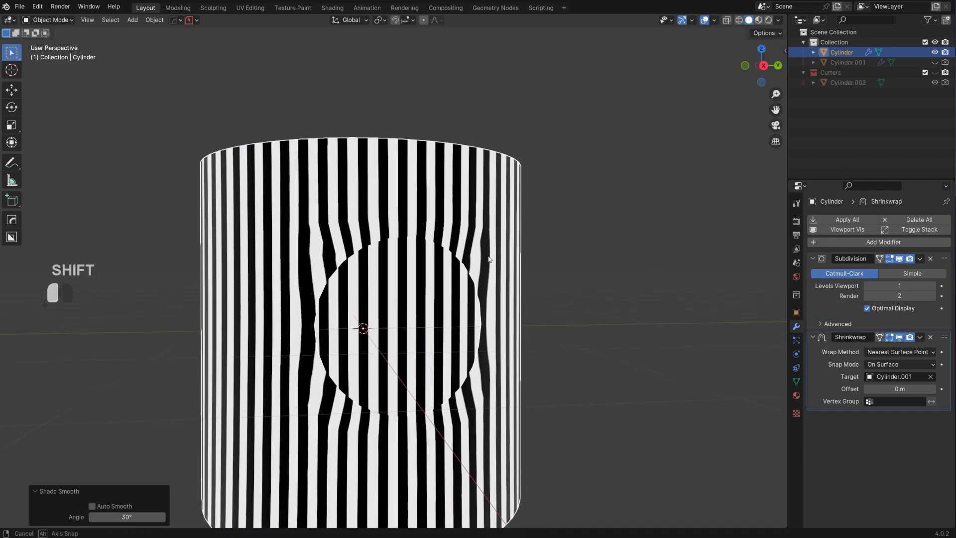
scroll(478, 251, up, 2)
Step: Select the full vertex loop around the hole's rim in Edit Mode
key(Tab)
alt+click(495, 258)
scroll(495, 258, down, 2)
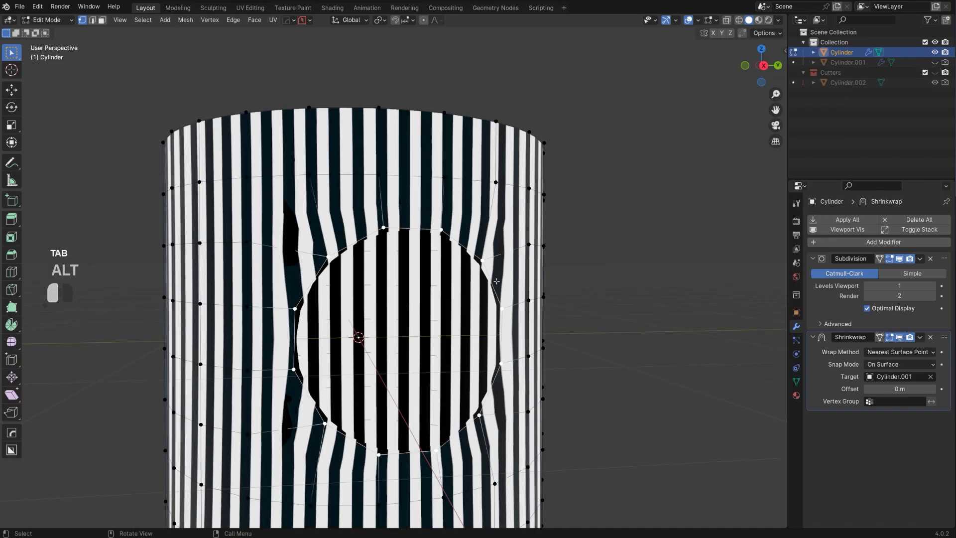
Step: Try a Grid Fill across the selected rim loop and undo it
key(ctrl+f)
click(504, 293)
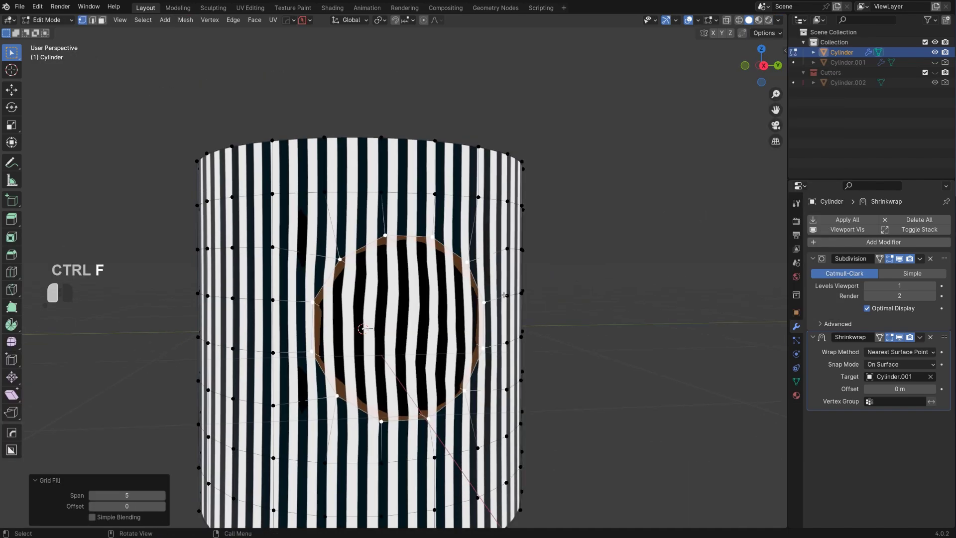
middle_drag(503, 292, 588, 310)
key(ctrl+z)
Step: Fill the hole's rim loop with a single face and inset it by about 0.071 m
key(f)
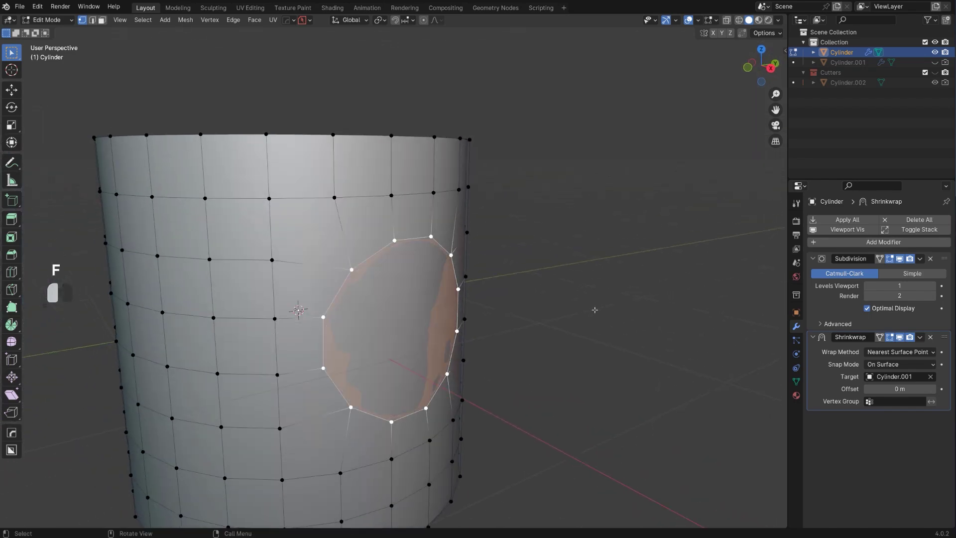
key(i)
click(506, 264)
Step: Extrude the inset face about 0.415 m into the cylinder along its normal
middle_drag(506, 264, 586, 328)
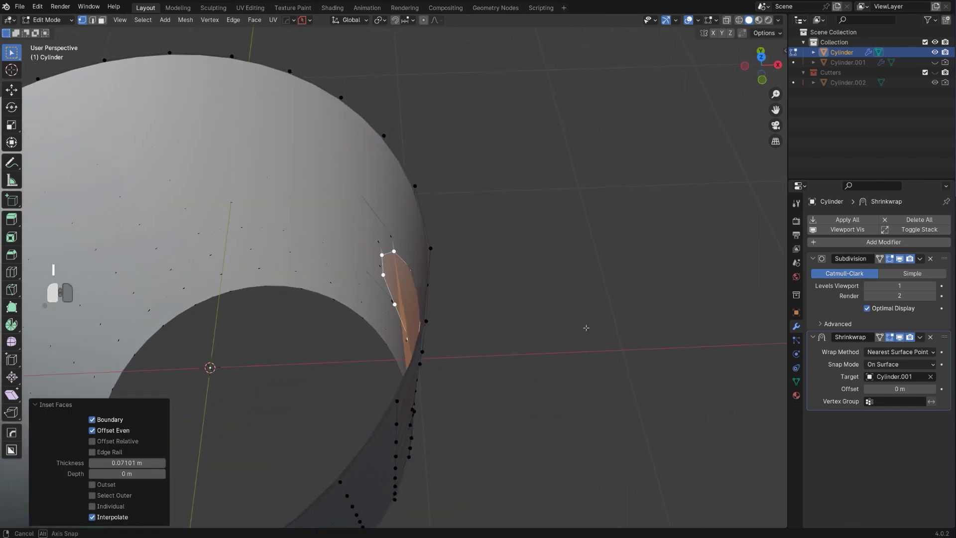
key(e)
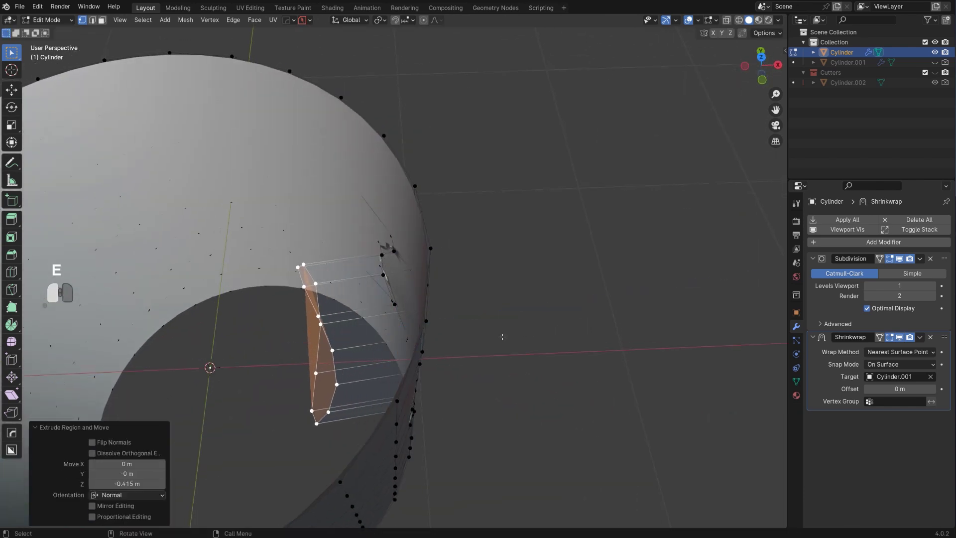
middle_drag(502, 337, 353, 134)
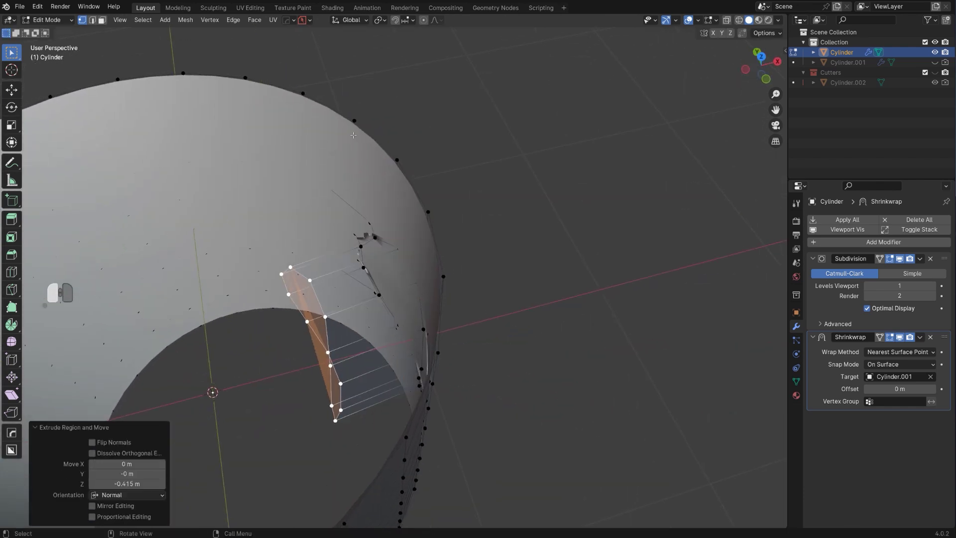
Step: Create a custom transform orientation from the extruded face and flatten the face by scaling it to 0 along its Z axis
click(369, 20)
click(395, 52)
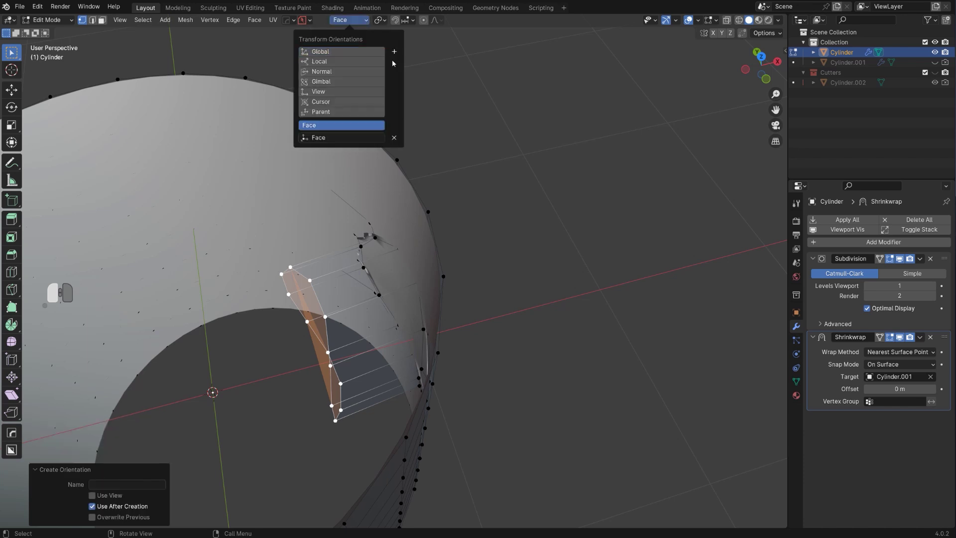
shift+middle_drag(241, 378, 296, 354)
key(s)
key(z)
key(0)
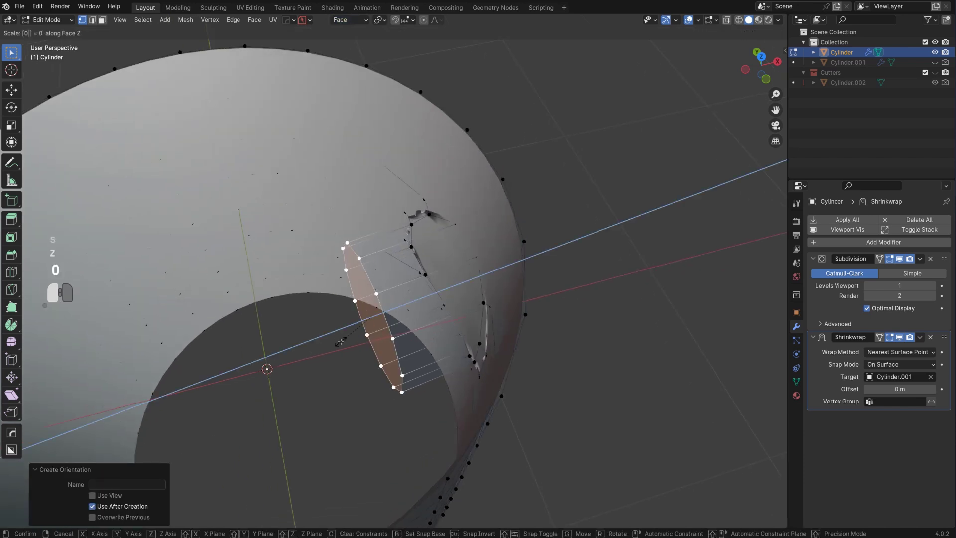
key(Return)
Step: Bevel the extruded end's perimeter edges by about 0.0695 m with 2 segments and shape 1.000, and add one centred loop cut around the walls
key(Tab)
key(ctrl+b)
key(shift)
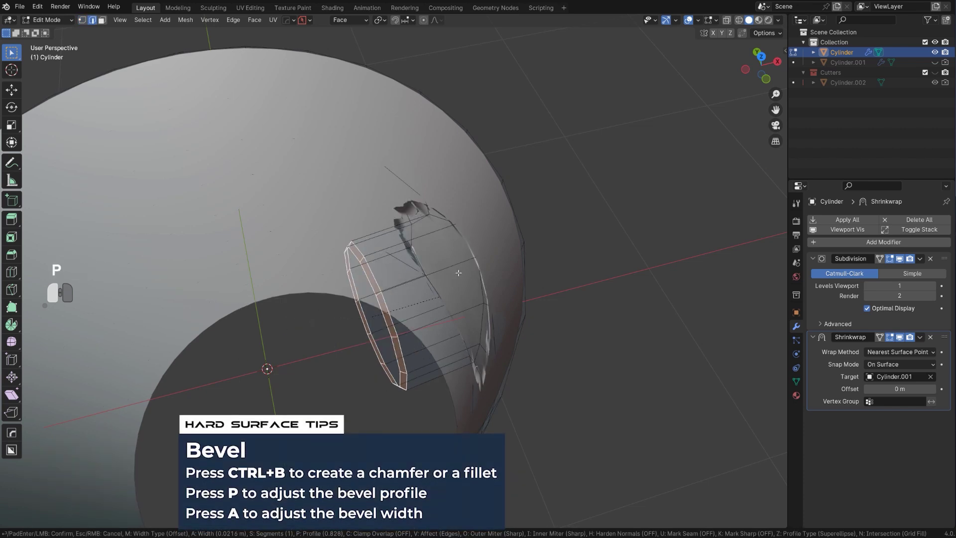
scroll(511, 241, up, 1)
key(a)
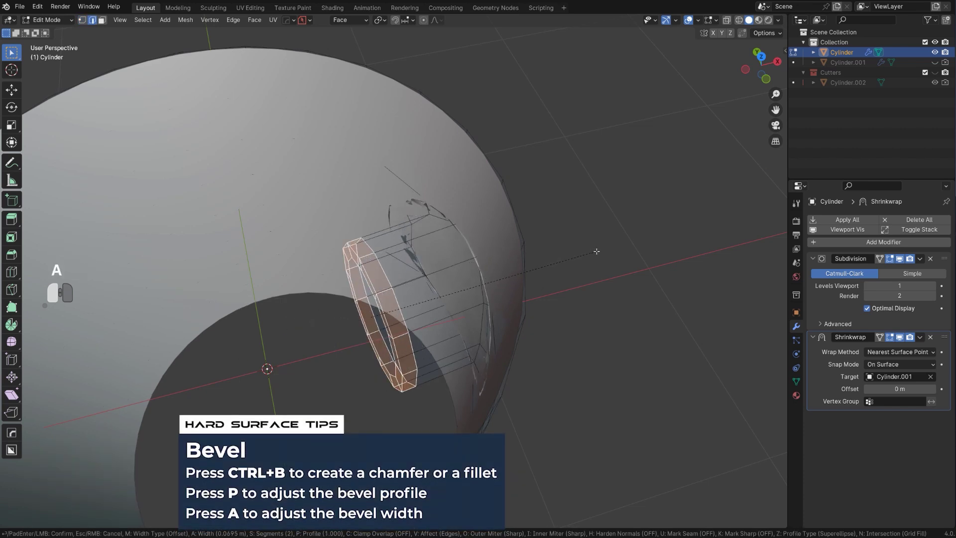
click(392, 281)
key(ctrl+r)
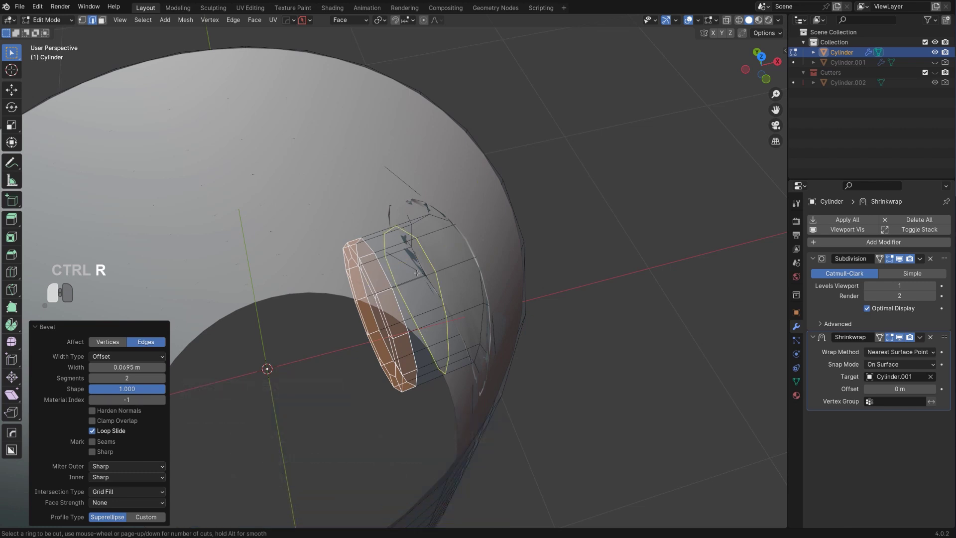
click(395, 283)
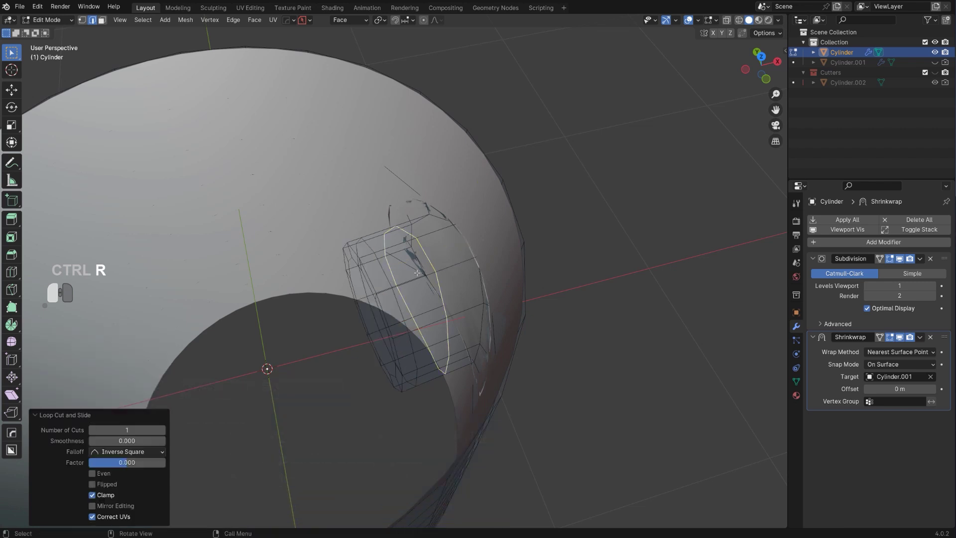
Step: Slide the new wall edge loop toward the hole's opening, using even alignment so it follows the rim's curve
key(e)
click(473, 298)
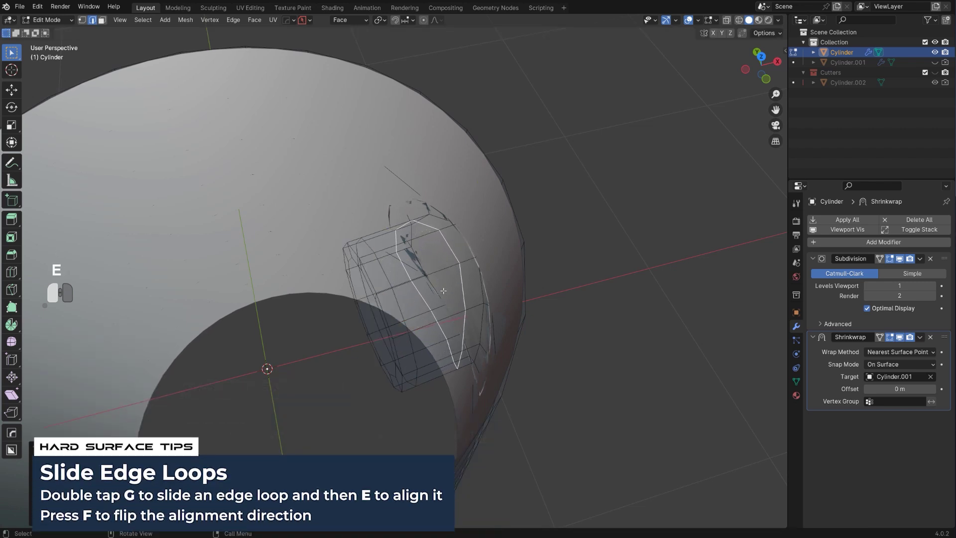
key(ctrl+r)
middle_drag(436, 290, 466, 128)
scroll(613, 269, up, 3)
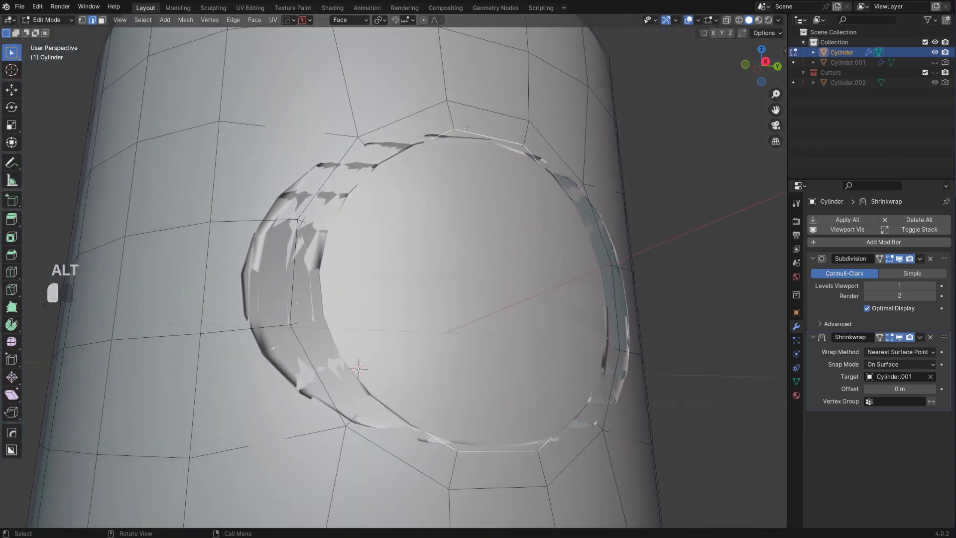
Step: Select the recess's end face and grow the selection three times to cover its bevel and inner walls
middle_drag(430, 176, 576, 257)
key(3)
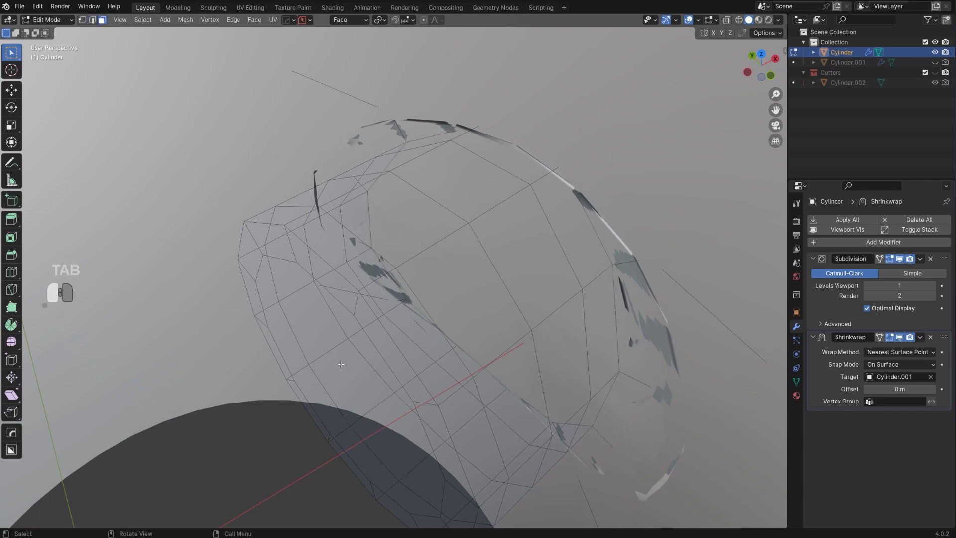
click(349, 356)
key(ctrl+KP_Add)
key(ctrl+KP_Add)
key(ctrl+KP_Add)
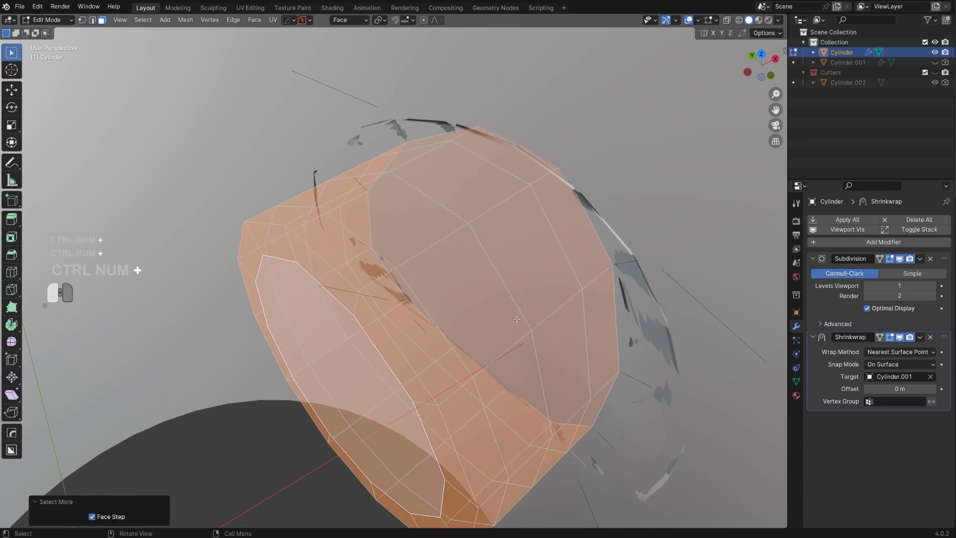
scroll(572, 311, down, 4)
middle_drag(572, 311, 388, 231)
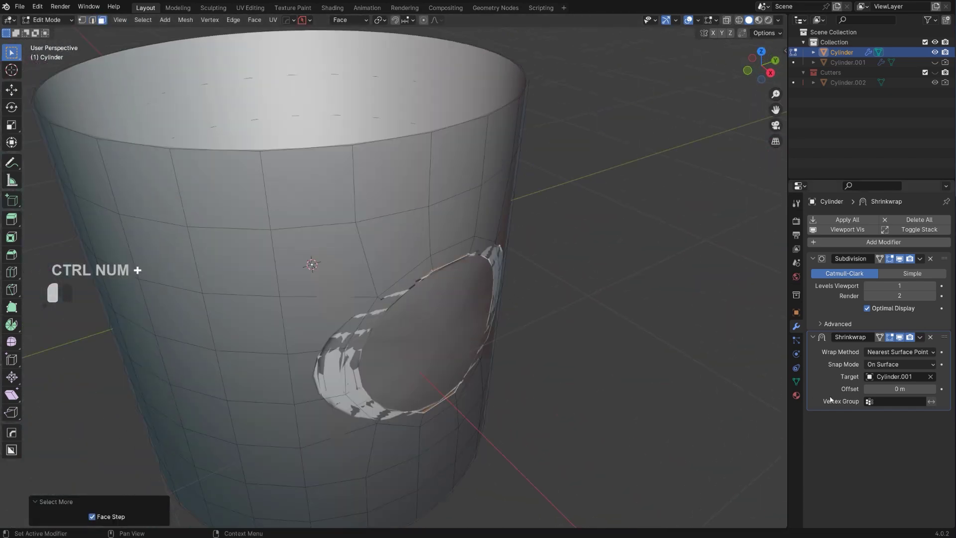
Step: Create a vertex group from the selected recess faces and use it, inverted, as the Shrinkwrap modifier's vertex group
click(797, 381)
click(942, 251)
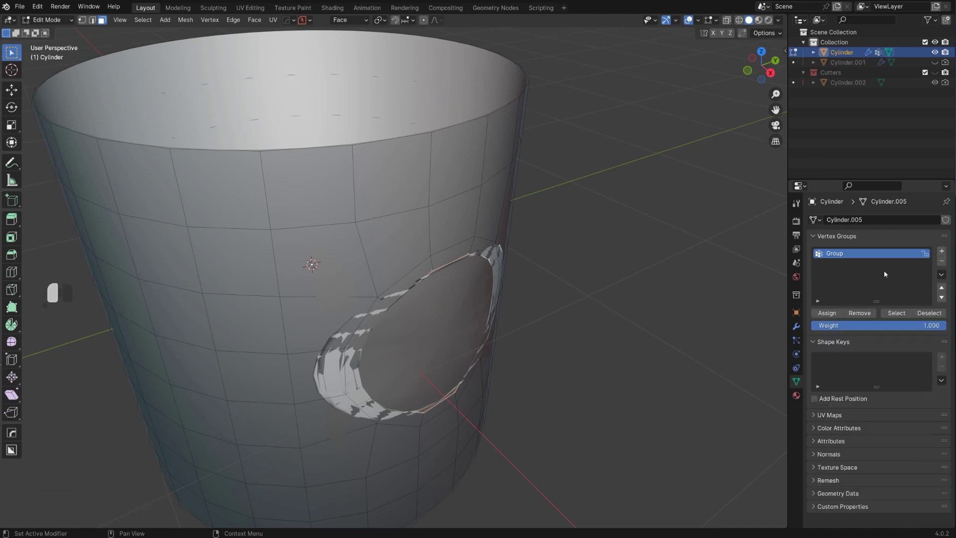
click(796, 326)
click(893, 401)
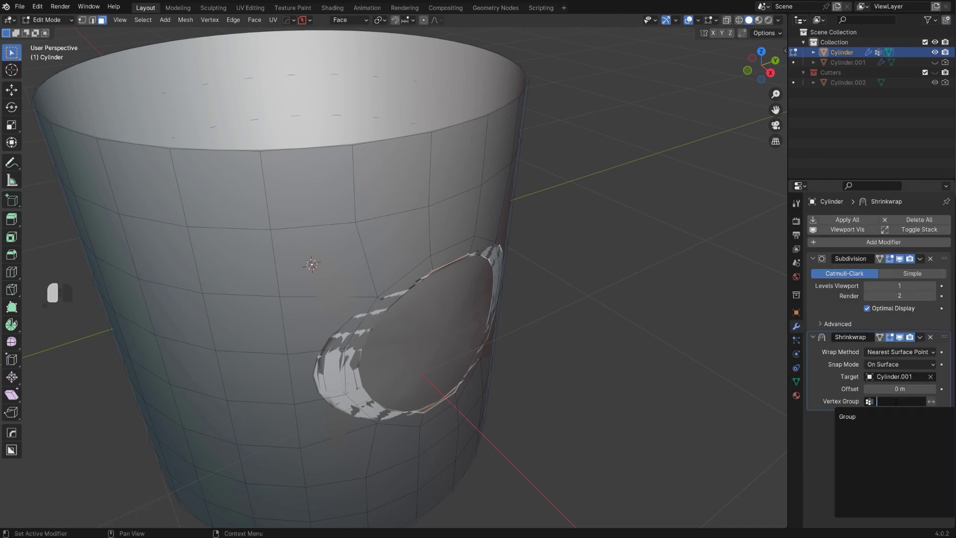
click(860, 421)
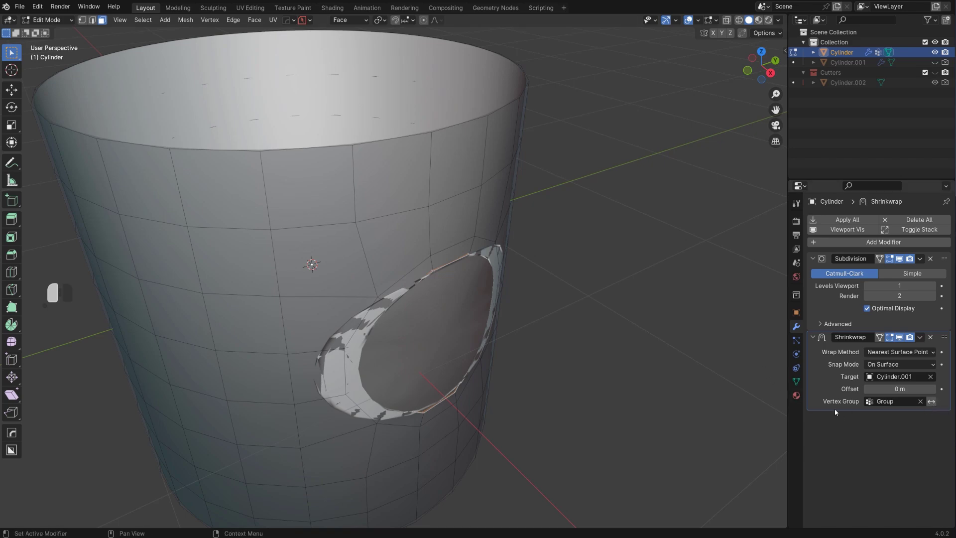
mouse_move(375, 302)
middle_down()
mouse_move(383, 259)
mouse_move(376, 299)
middle_up()
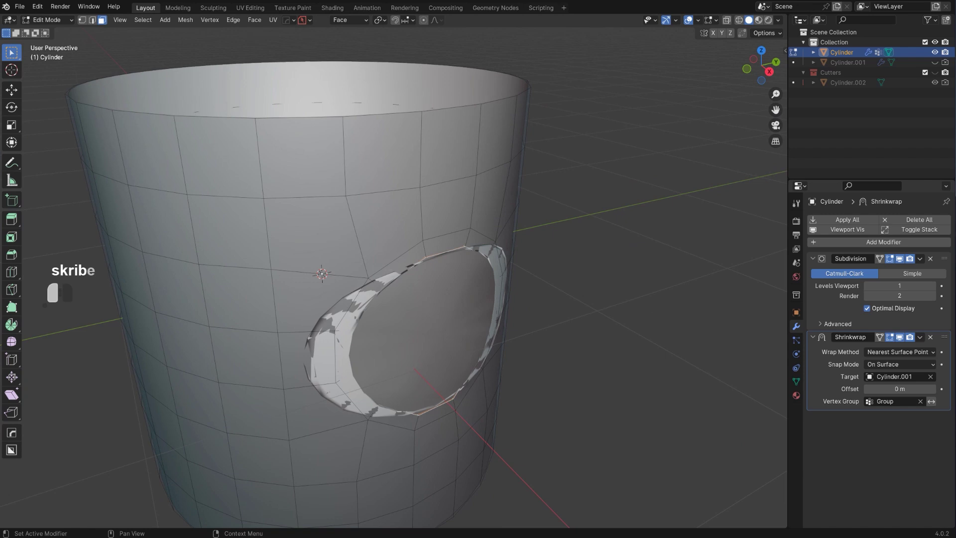
click(931, 402)
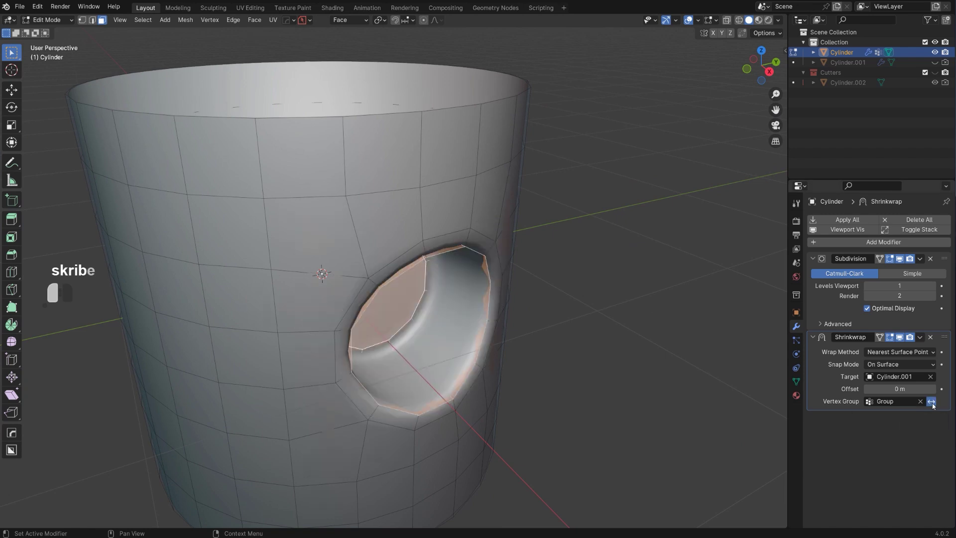
Step: Return to Object Mode, set the cylinder's viewport subdivision to level 2, and view the hole in orthographic projection
middle_drag(576, 413, 516, 381)
key(Tab)
key(ctrl+2)
scroll(477, 274, down, 1)
key(KP_5)
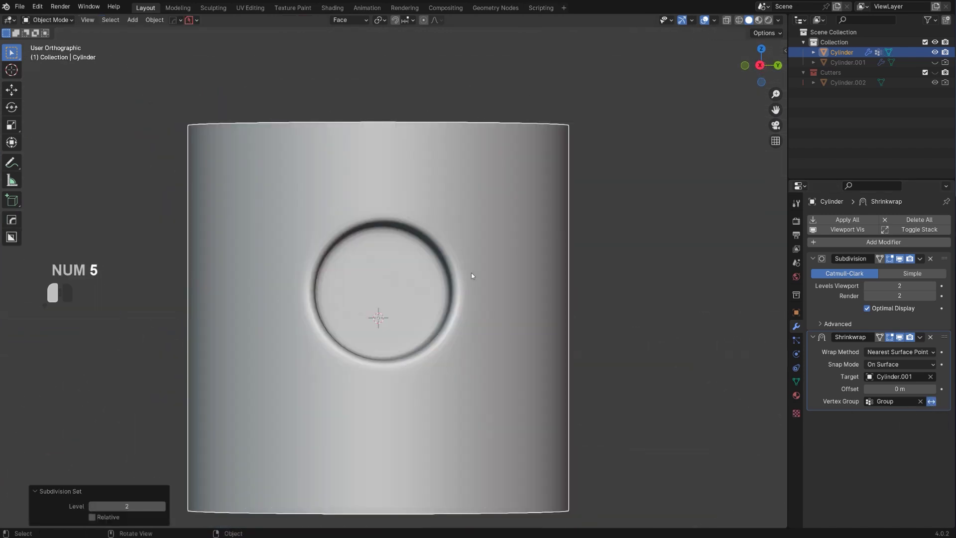
middle_drag(473, 274, 473, 275)
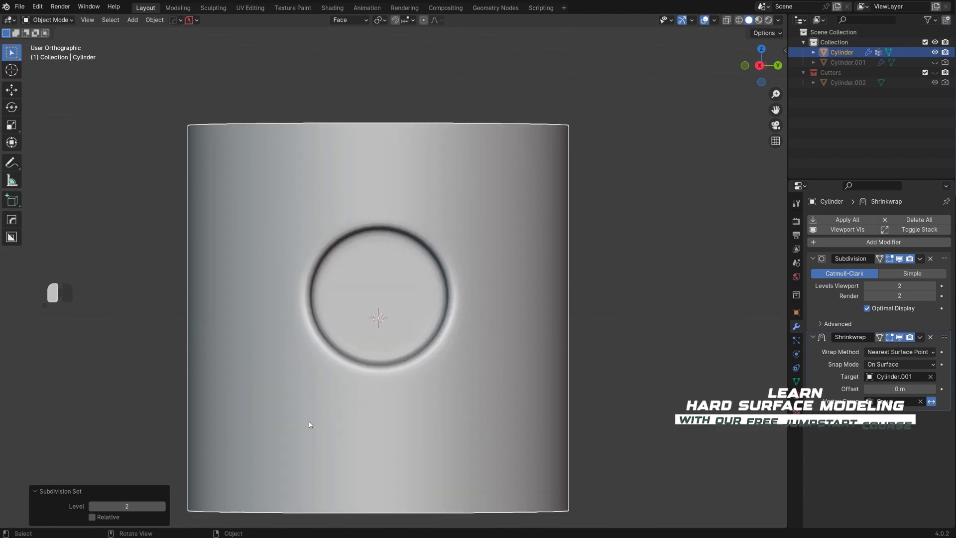
Step: Set the viewport MatCap to vertical black-and-white stripes and examine the surface reflections around the hole
click(778, 20)
click(769, 91)
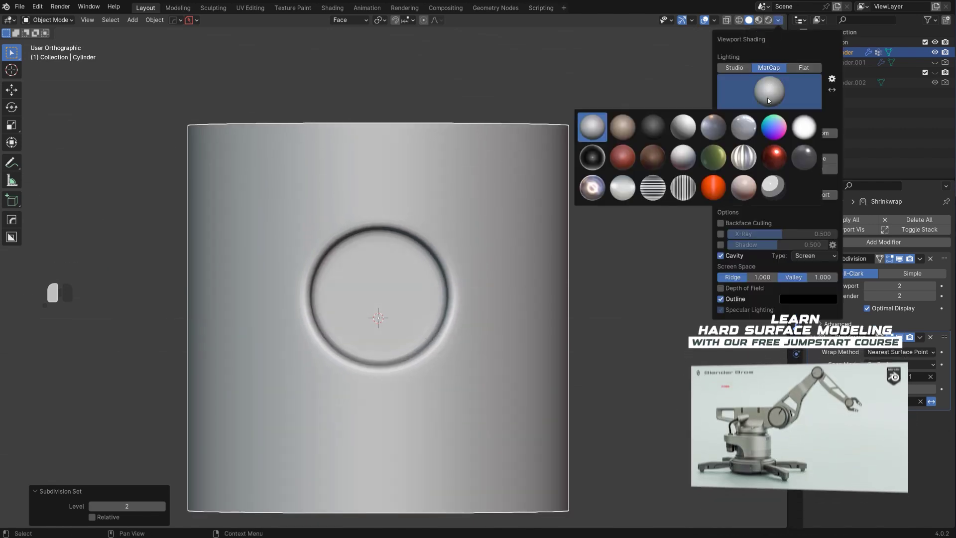
click(690, 189)
middle_drag(423, 266, 393, 259)
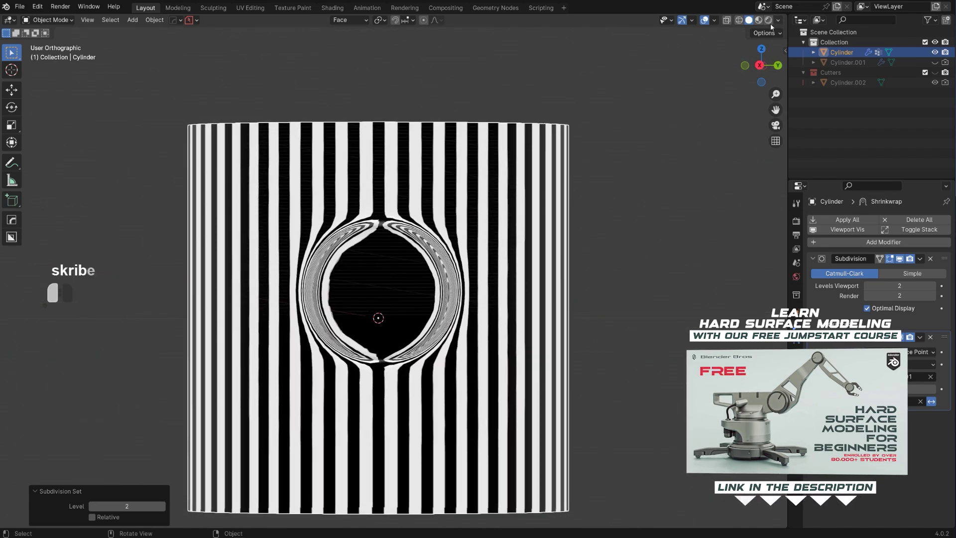